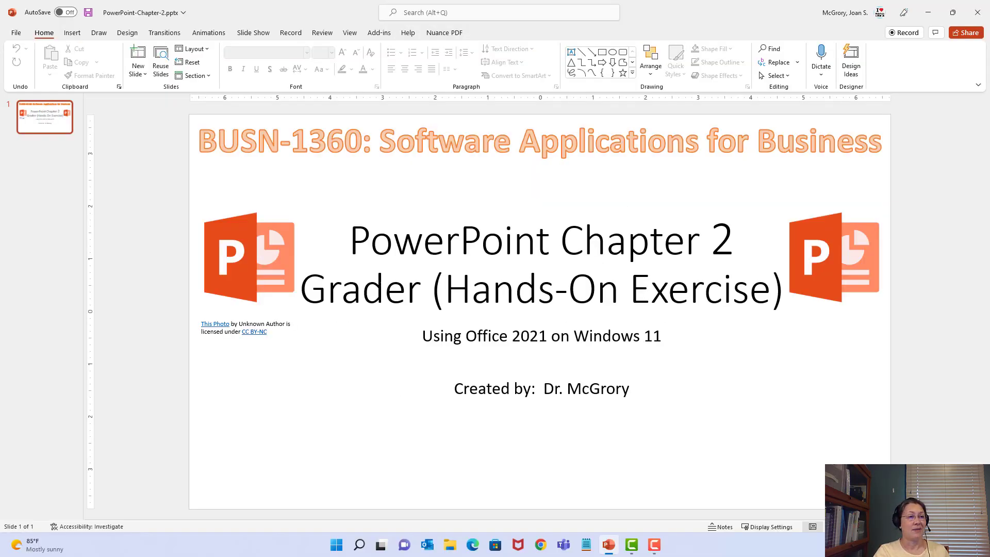
- Close the open presentation and open the PowerPoint-2 folder from the desktop, widening its Name column
click(979, 17)
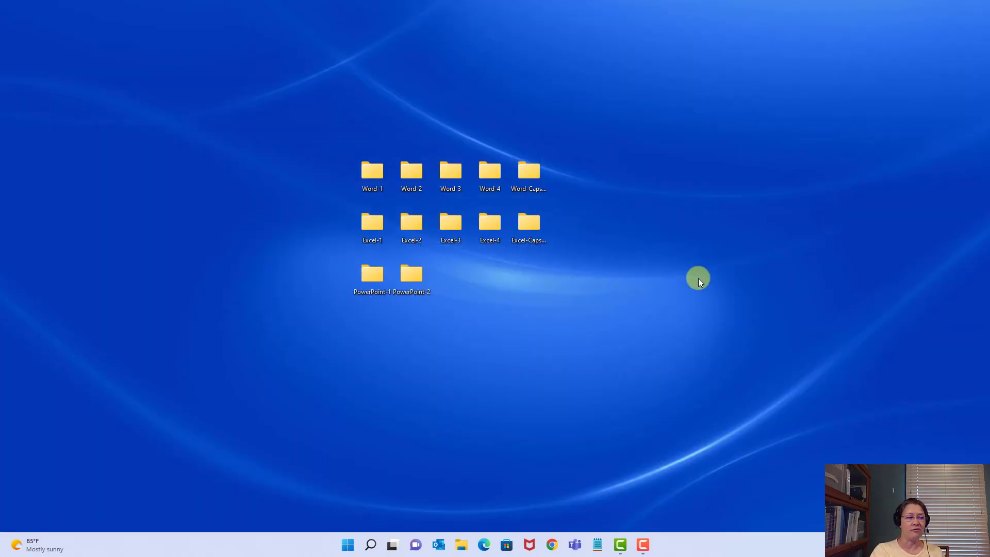
click(415, 281)
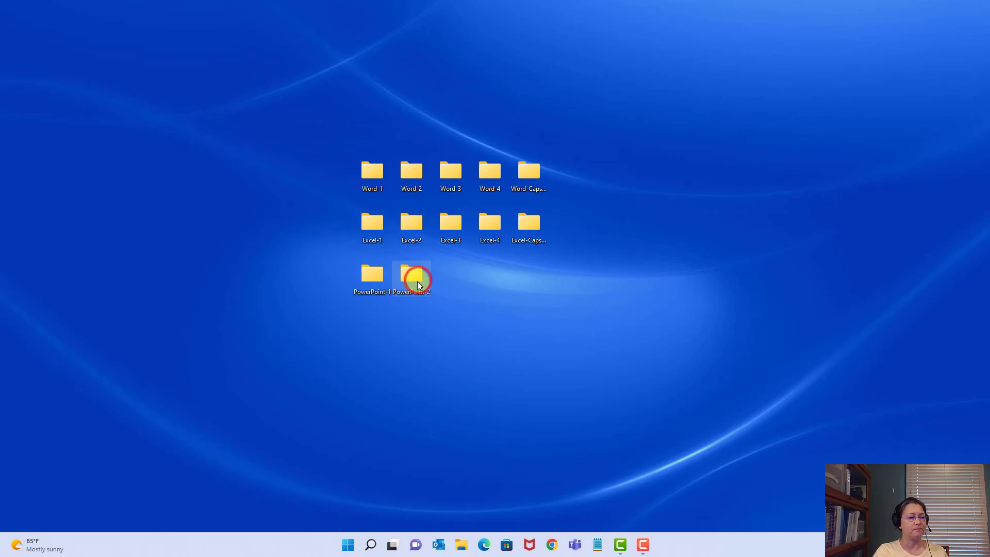
click(413, 279)
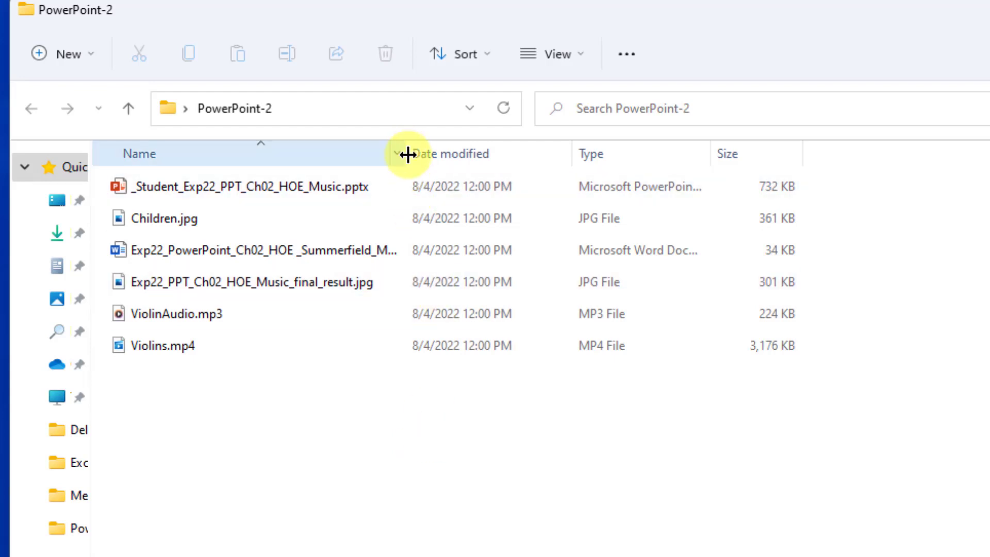
drag(407, 154, 432, 153)
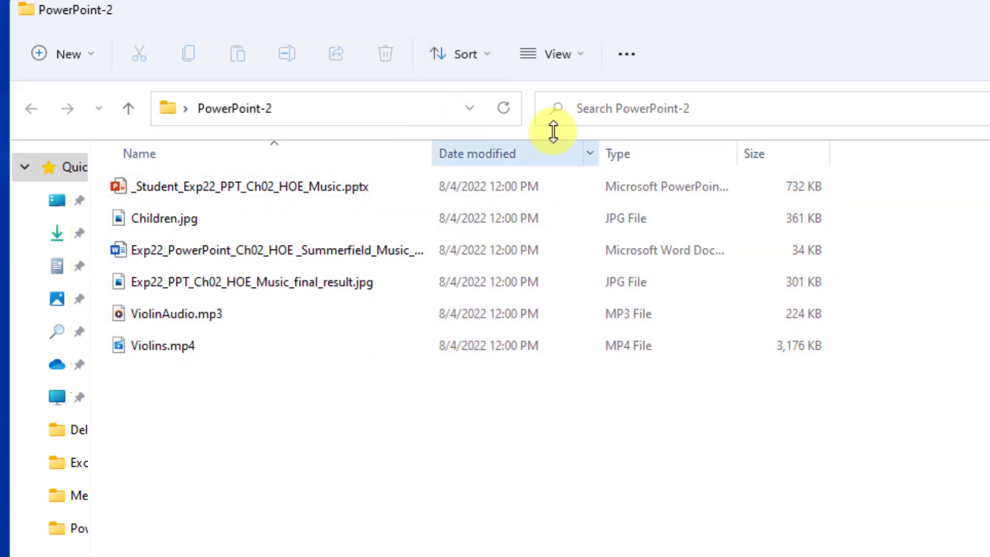
- Try the extra large icons and list views in the PowerPoint-2 folder and return to the Details view
click(569, 58)
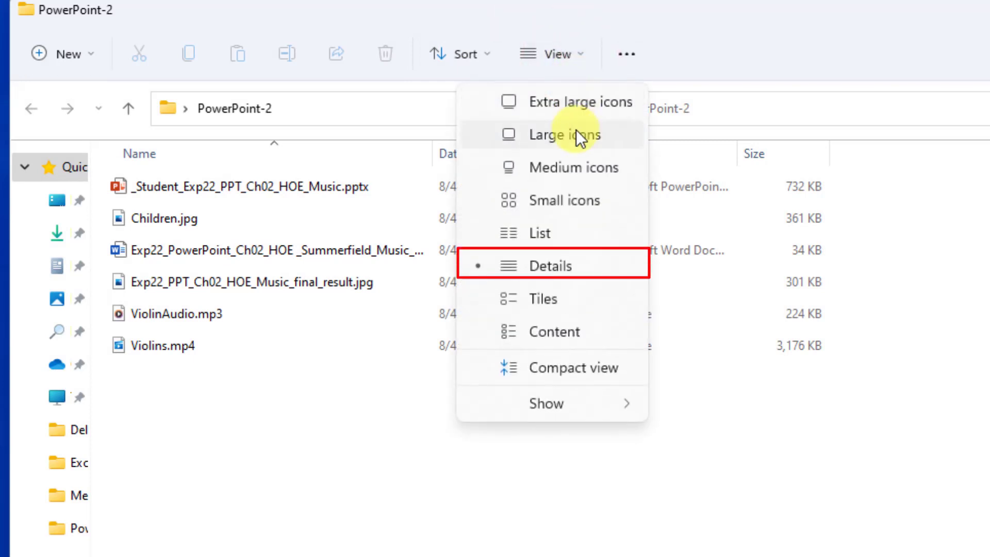
click(573, 115)
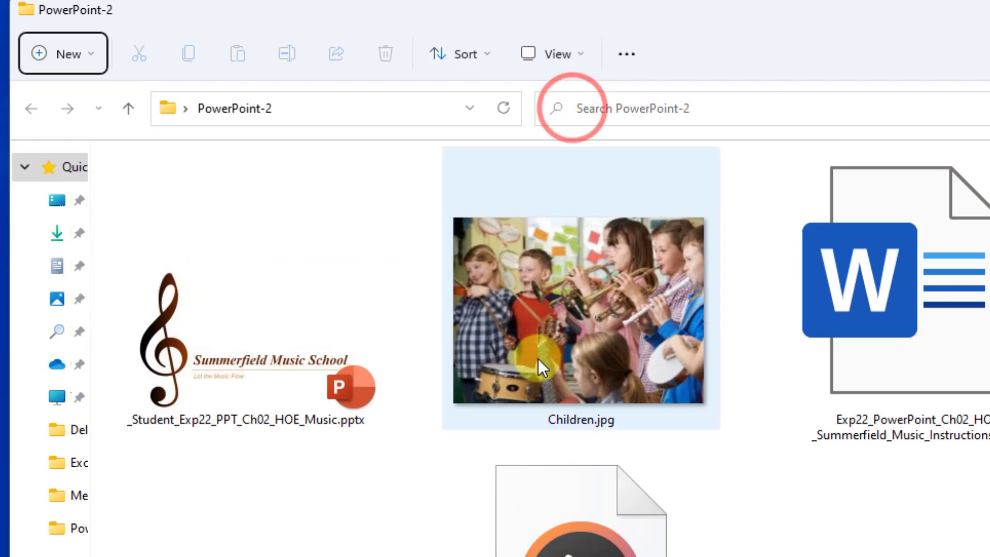
click(570, 58)
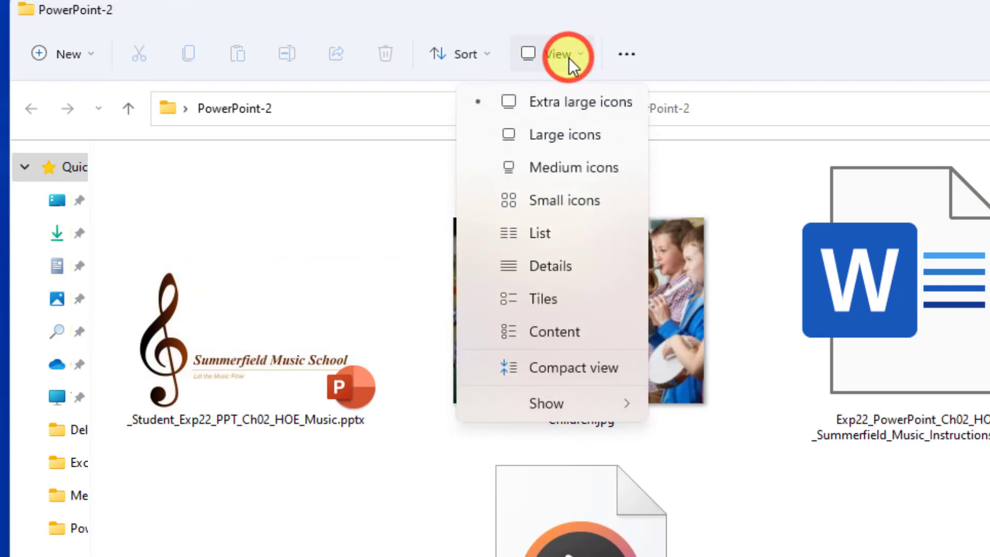
click(559, 235)
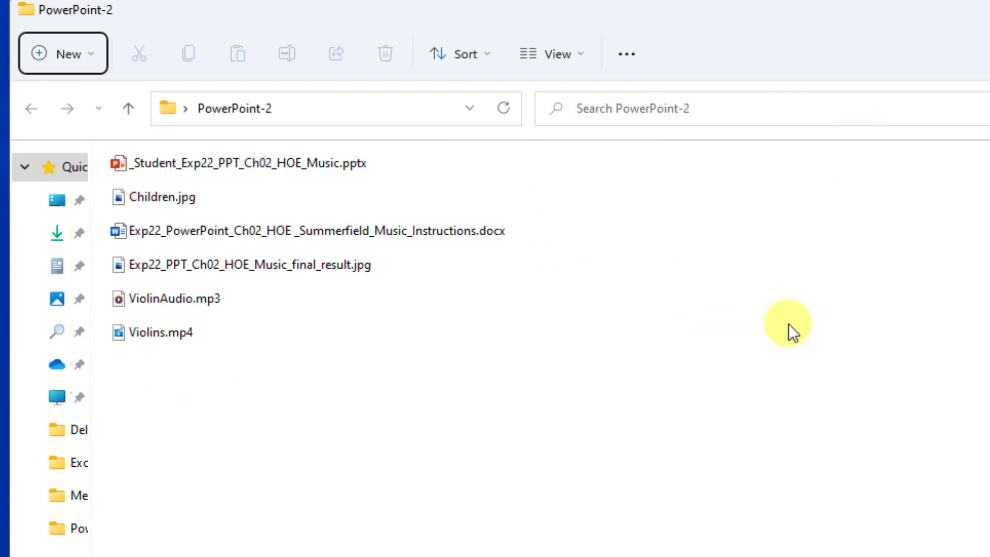
click(549, 60)
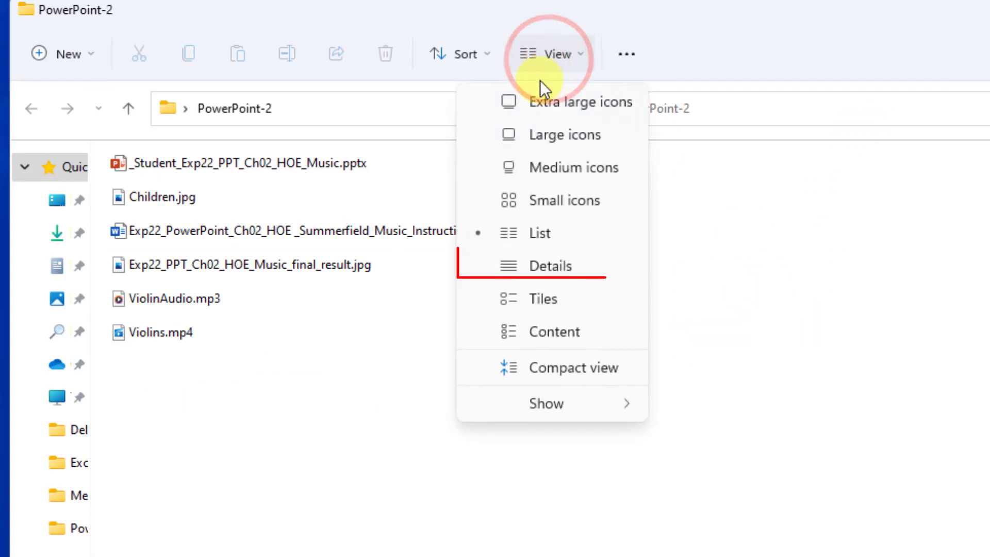
click(550, 266)
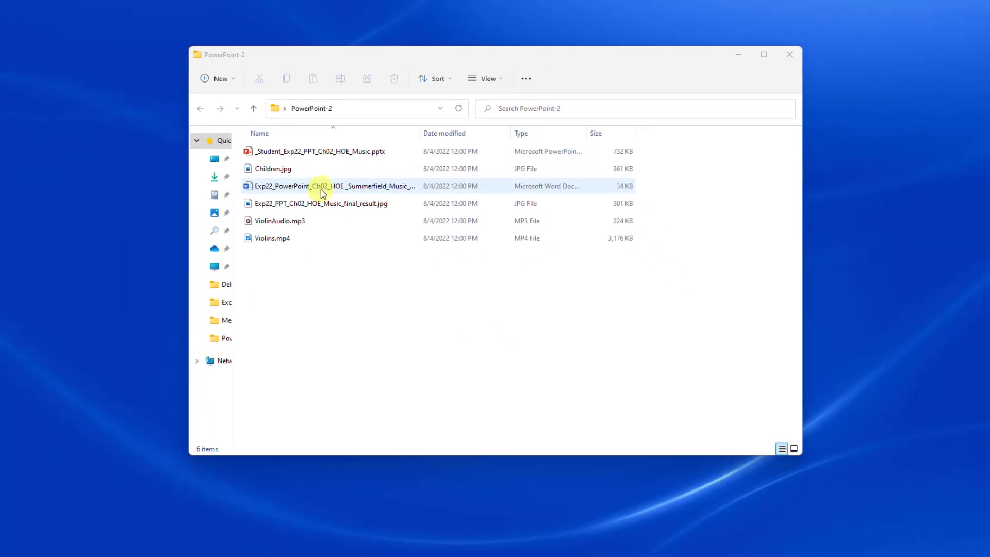
- Open the Word instructions document for the Summerfield Music exercise from the PowerPoint-2 folder
double_click(250, 250)
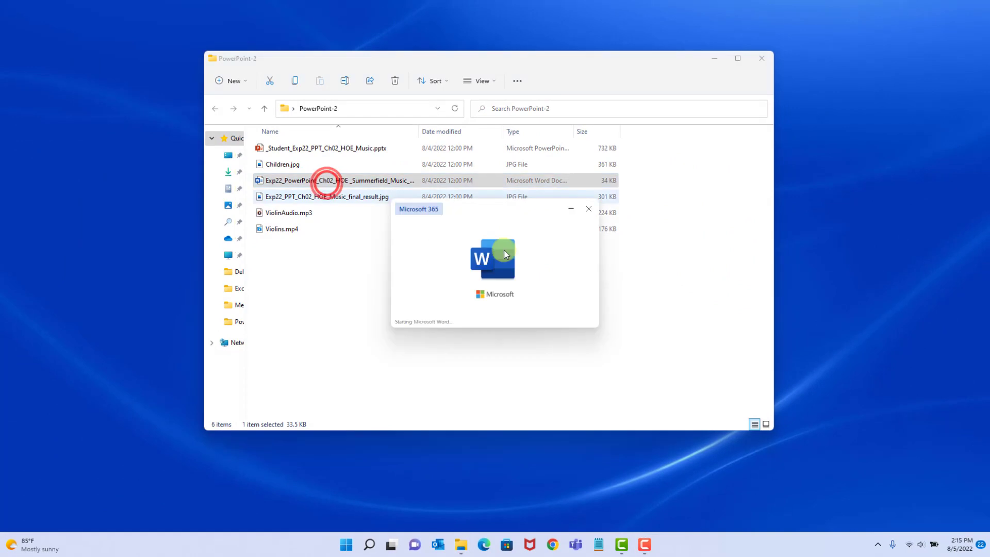
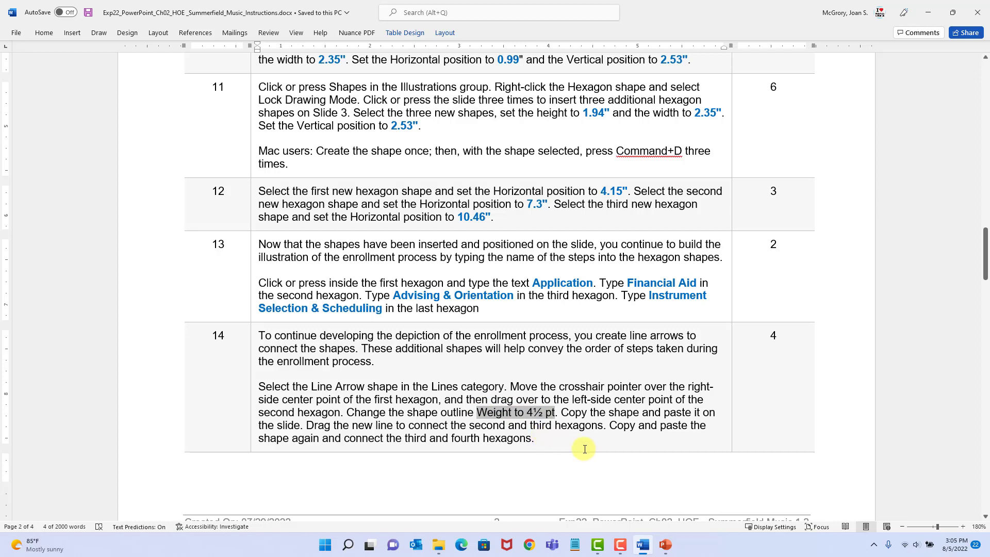
- Switch to PowerPoint, set the outline weight of the three connector arrows on the Enrollment slide to 4½ pt and save the presentation
click(666, 546)
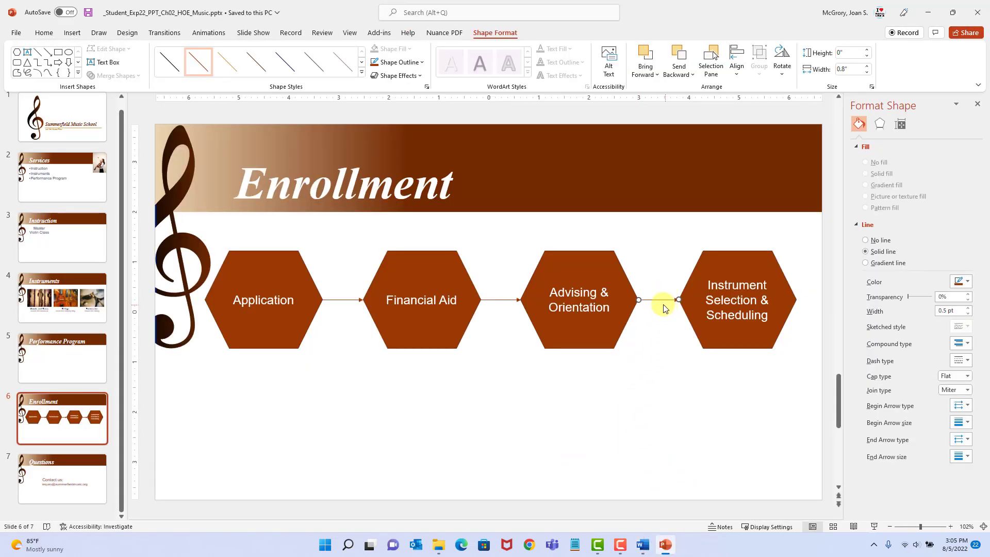
key(ctrl)
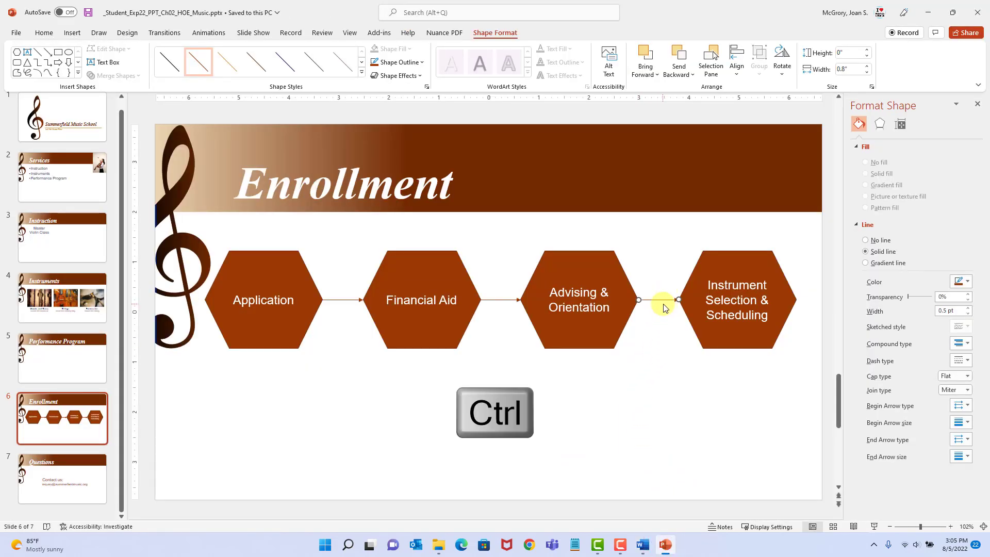
ctrl+click(499, 301)
ctrl+click(340, 300)
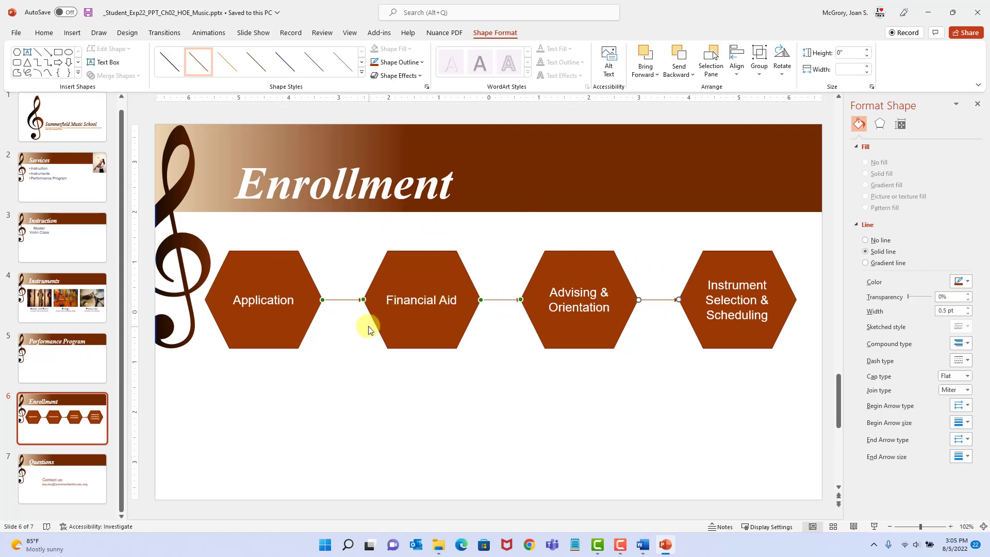
click(411, 63)
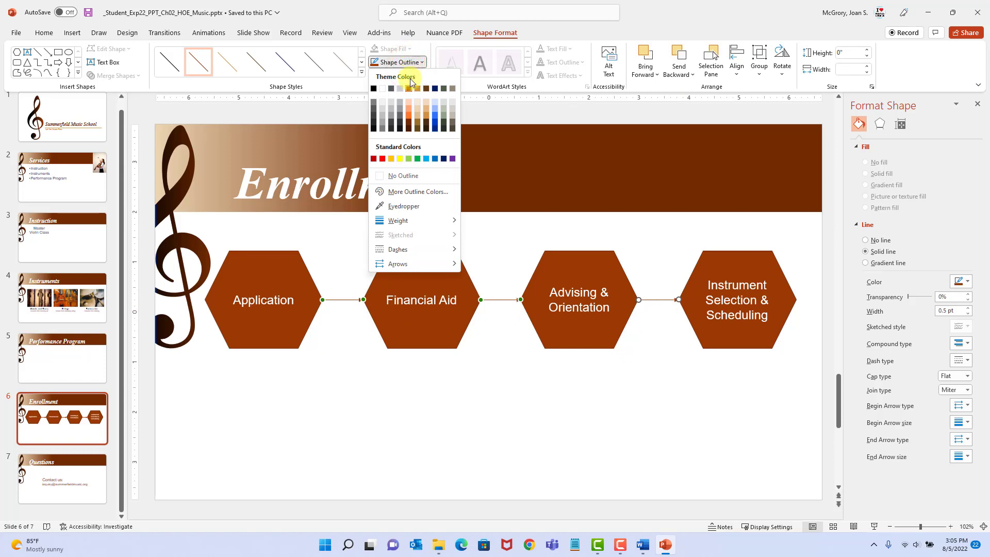
mouse_move(418, 221)
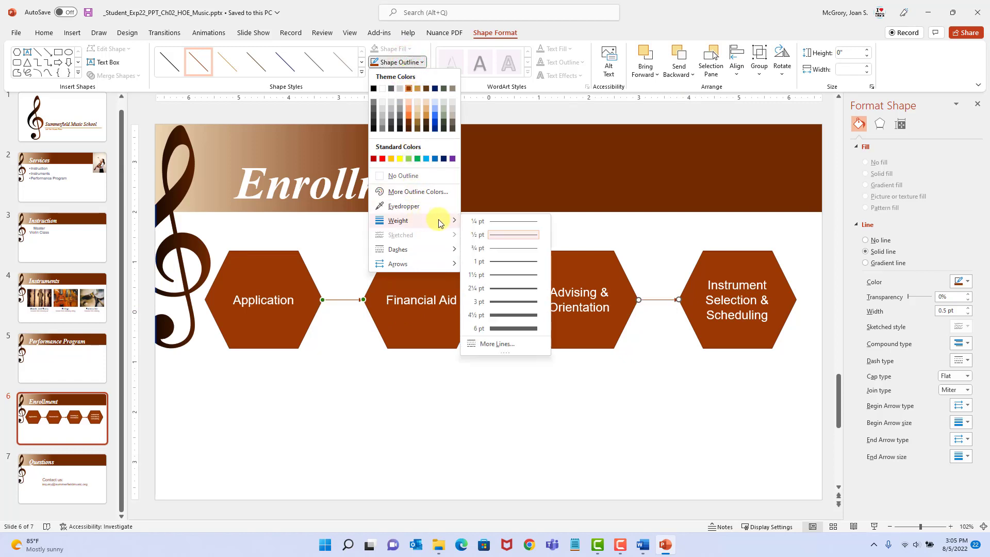
click(519, 319)
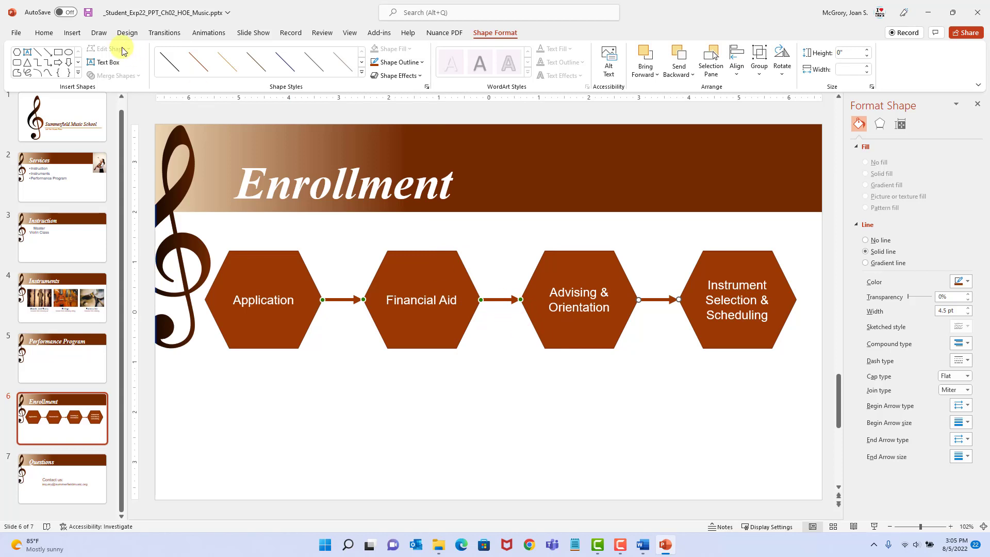
click(89, 12)
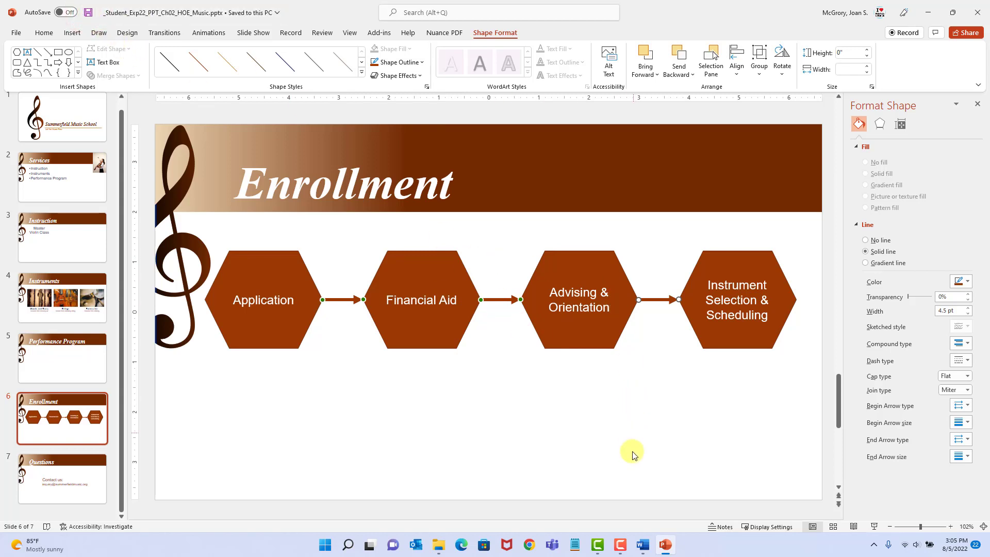
- Check step 15 of the Word instructions and draw a text box about 5" wide and 2" tall on slide 5 in PowerPoint
click(643, 546)
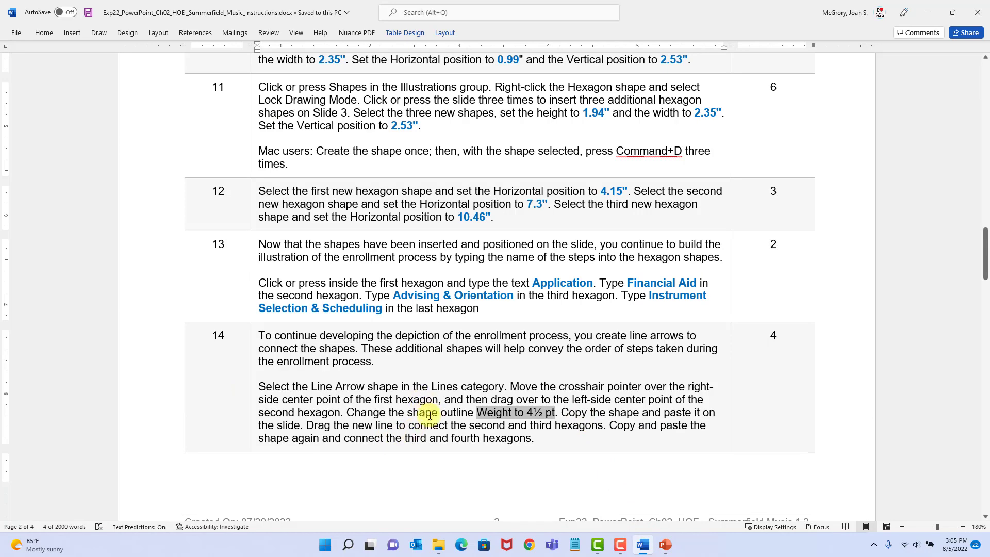
scroll(482, 300, down, 1)
scroll(482, 300, down, 12)
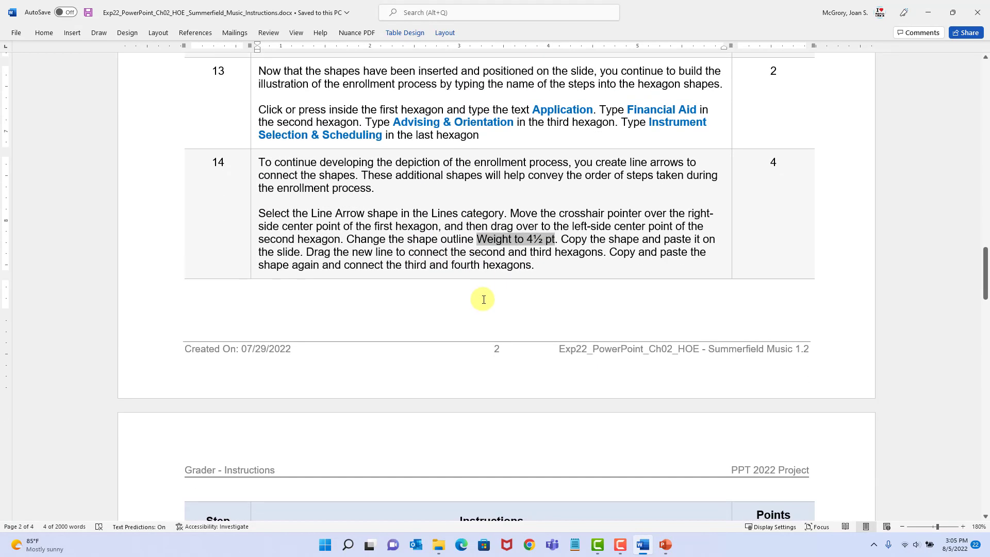
scroll(484, 301, down, 1)
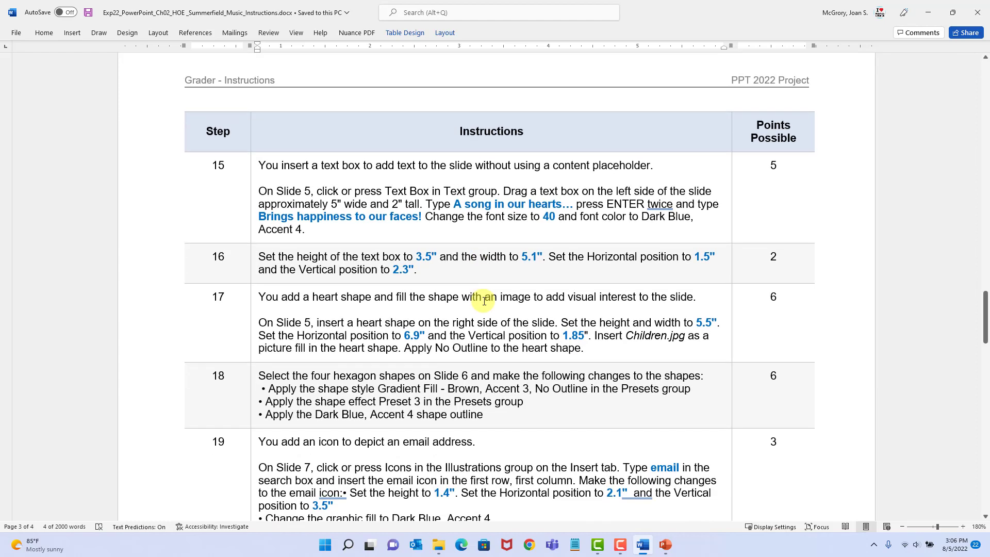
scroll(483, 300, down, 1)
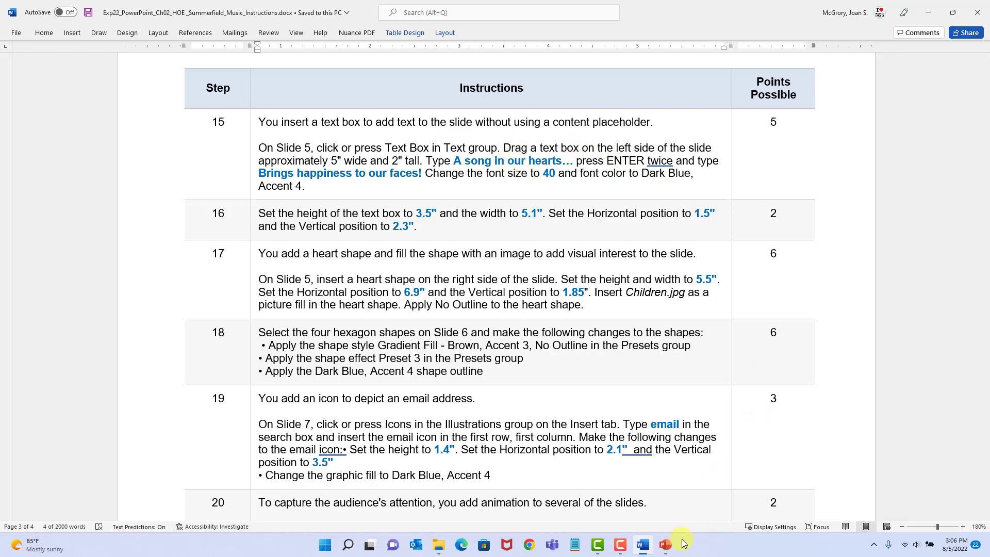
click(665, 547)
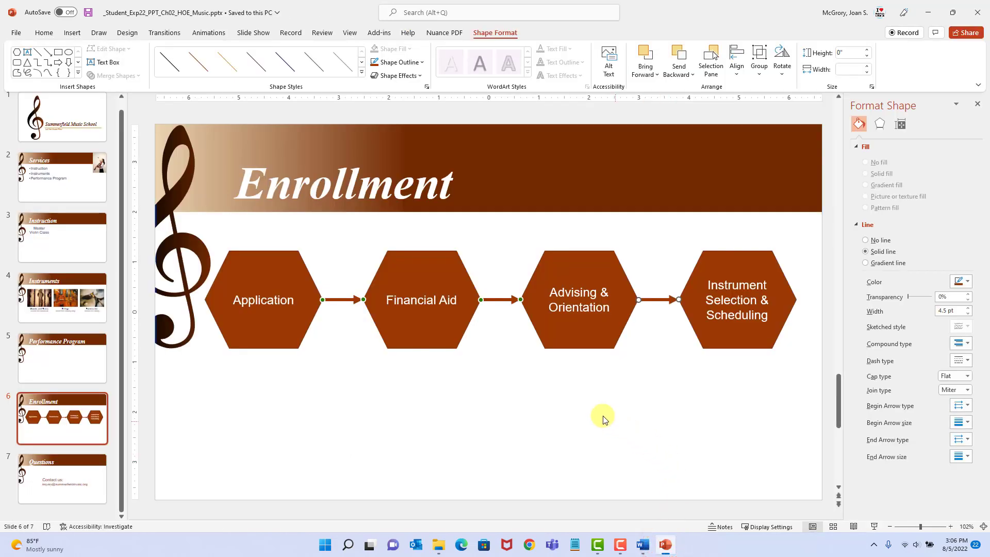
click(92, 357)
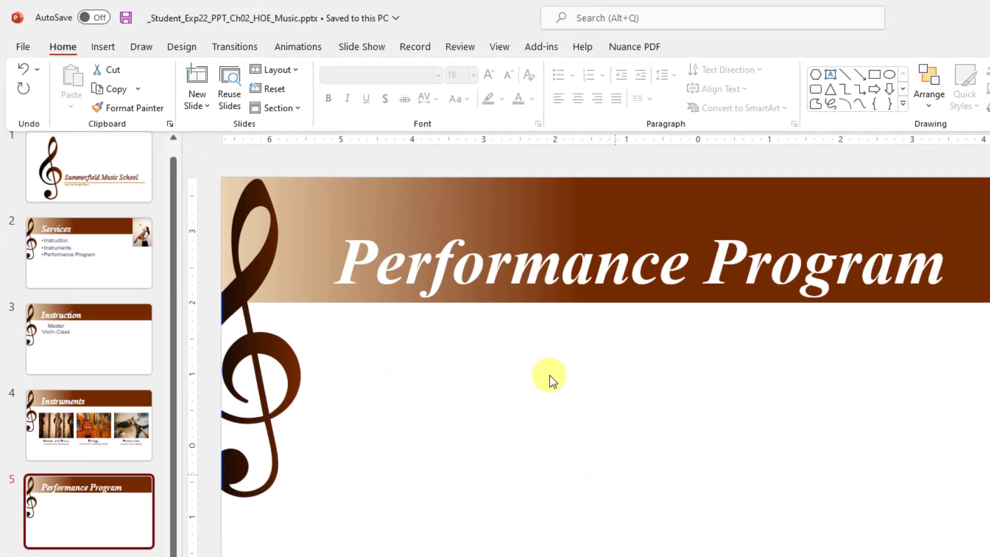
click(105, 47)
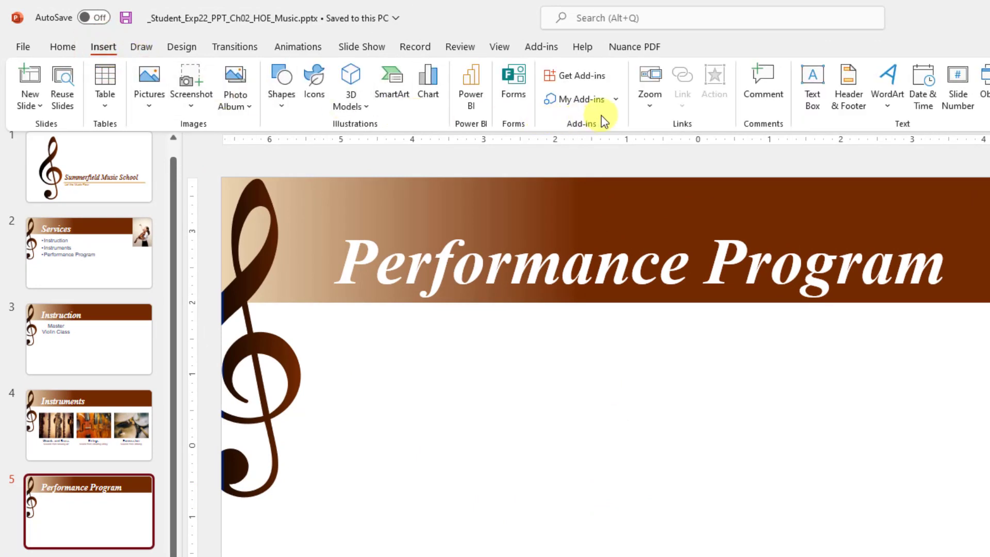
click(811, 96)
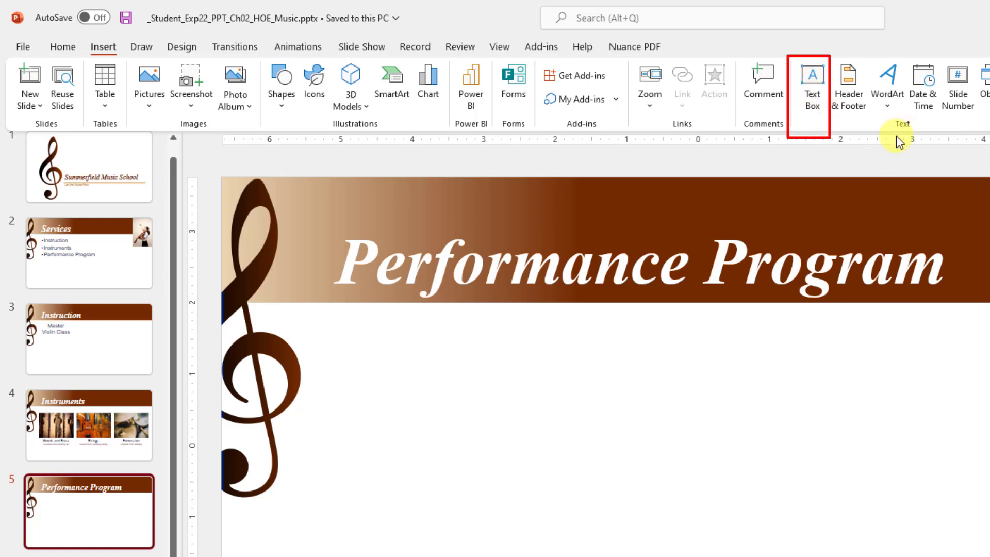
click(816, 85)
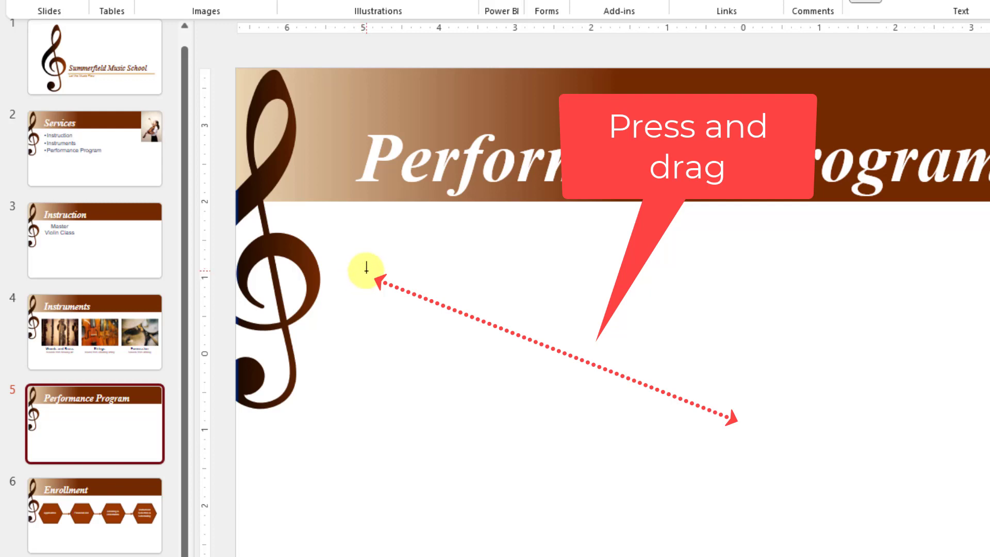
drag(366, 271, 740, 431)
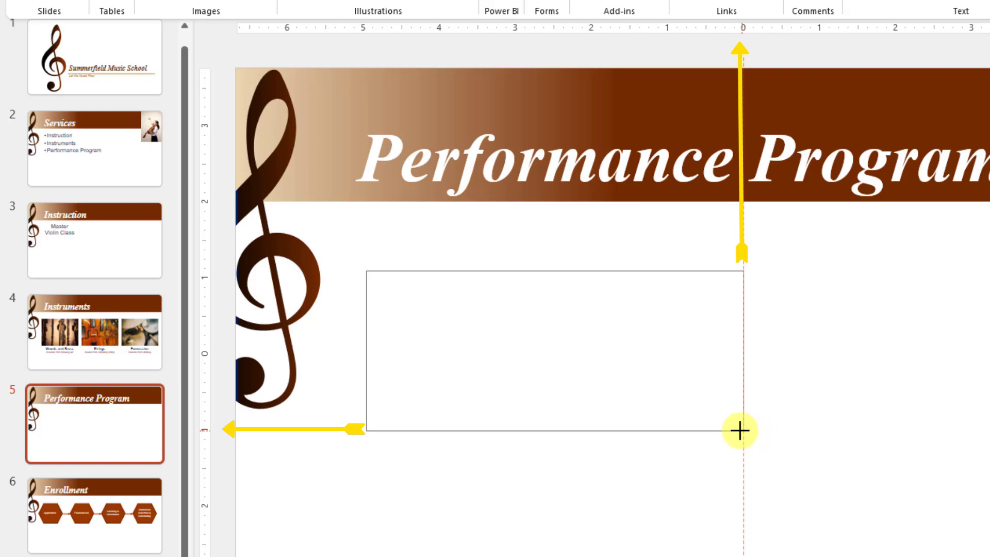
drag(739, 430, 739, 431)
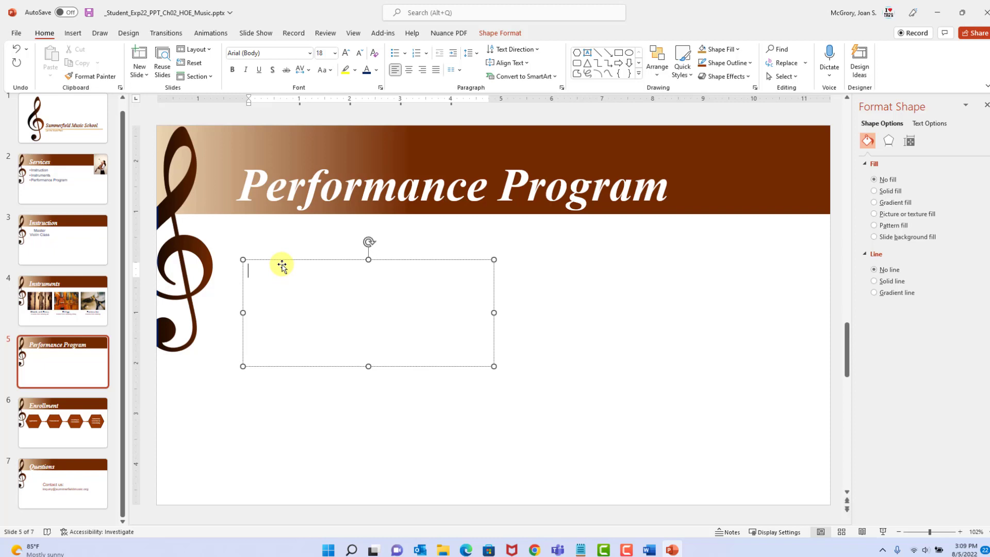
- Enter "A song in our hearts." in the new text box on the Performance Program slide
text(A song)
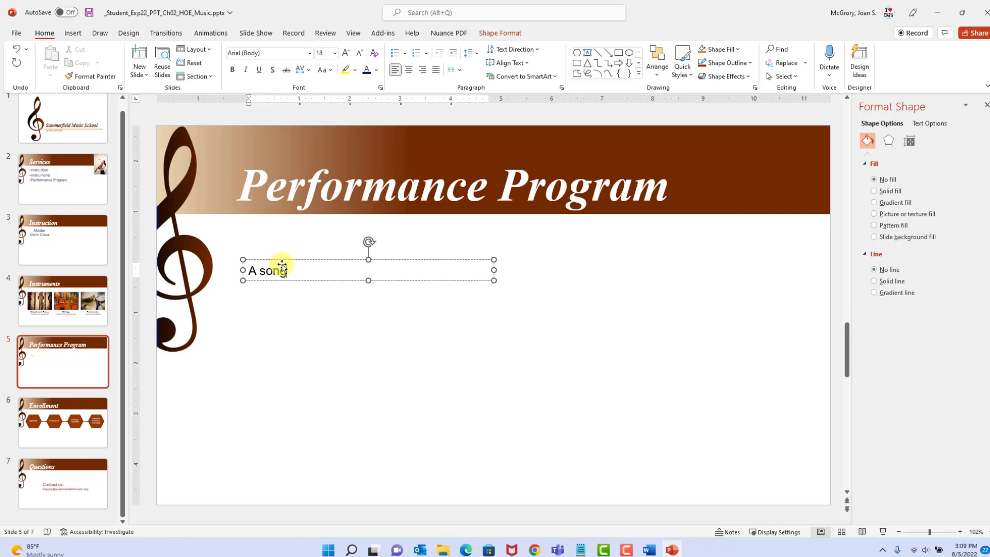
text( inour ft)
key(BackSpace)
key(BackSpace)
key(BackSpace)
key(BackSpace)
key(BackSpace)
key(BackSpace)
text(our hearts.)
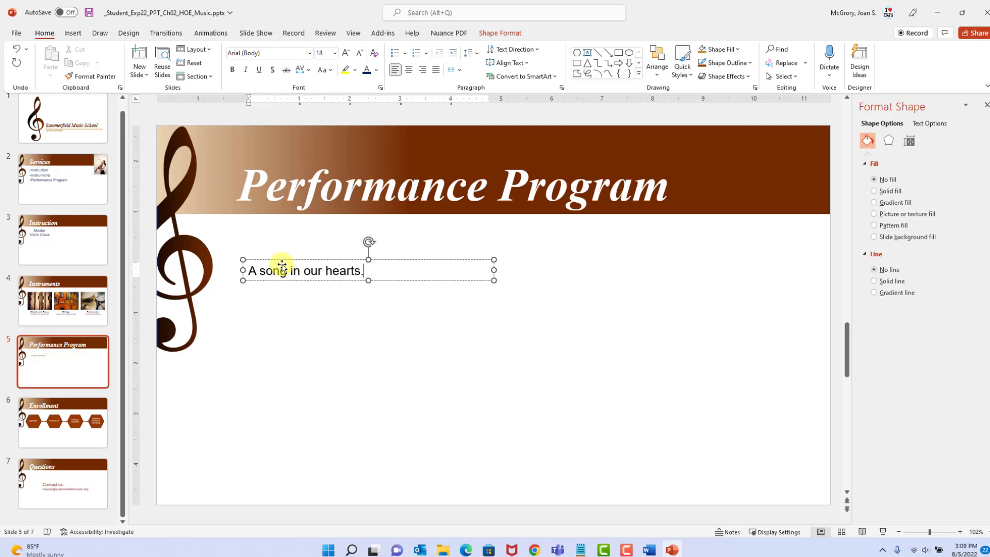
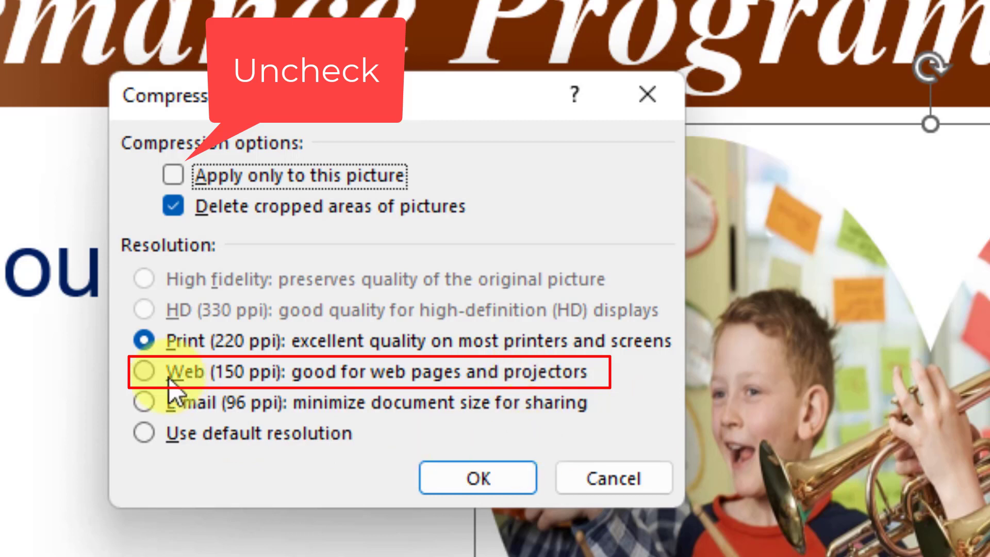
- Compress all the presentation's pictures at the Web (150 ppi) resolution
click(143, 371)
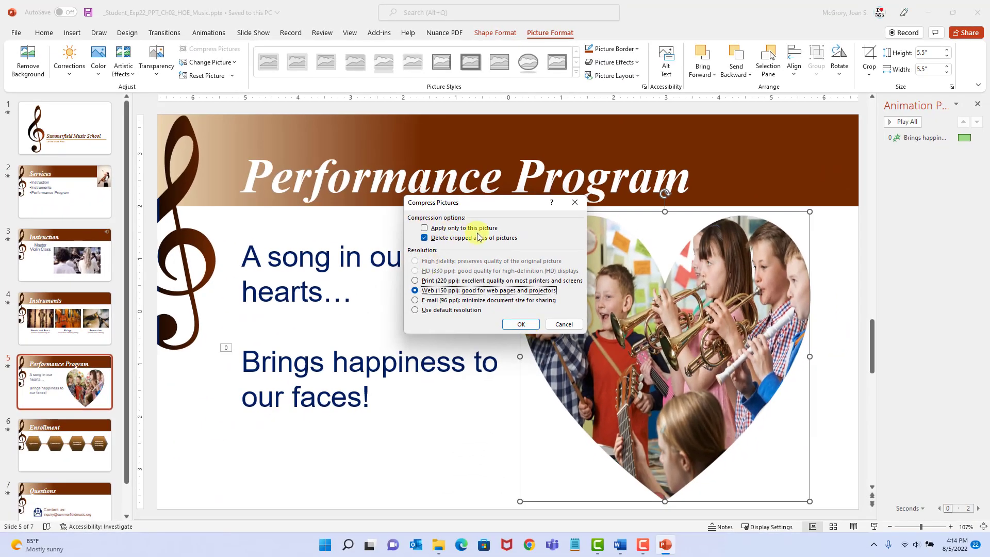
click(519, 324)
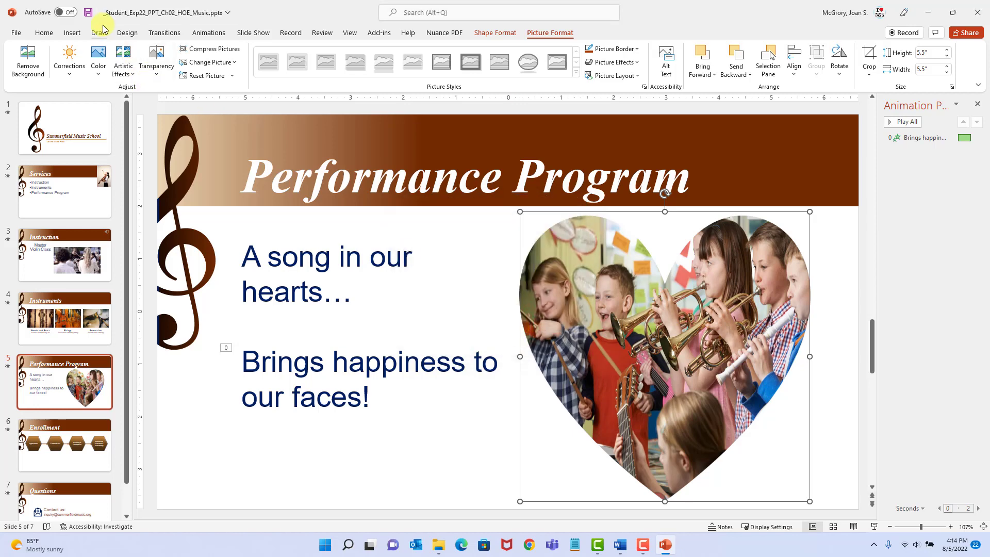
- Save and close the presentation, and minimize the Word instructions to get back to the PowerPoint-2 folder
click(89, 14)
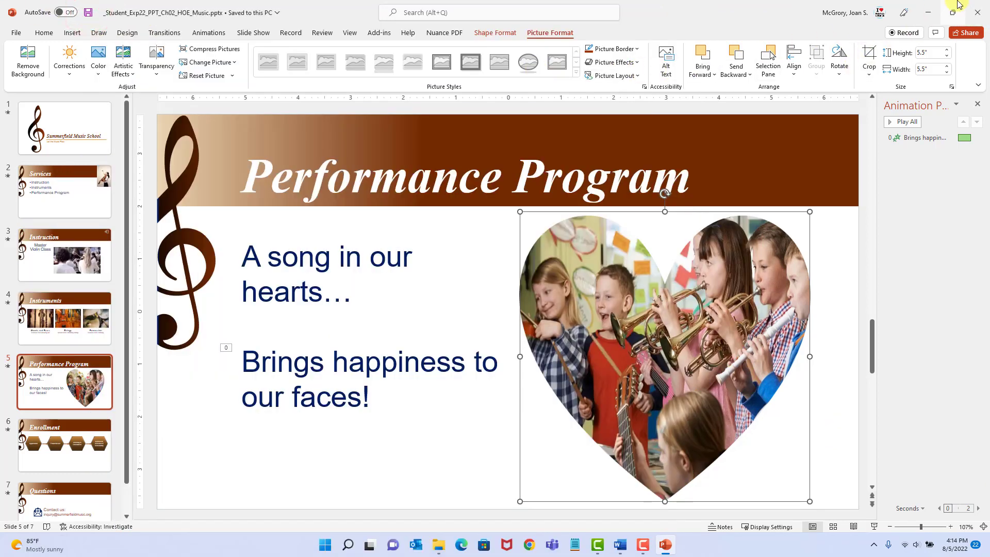
click(978, 13)
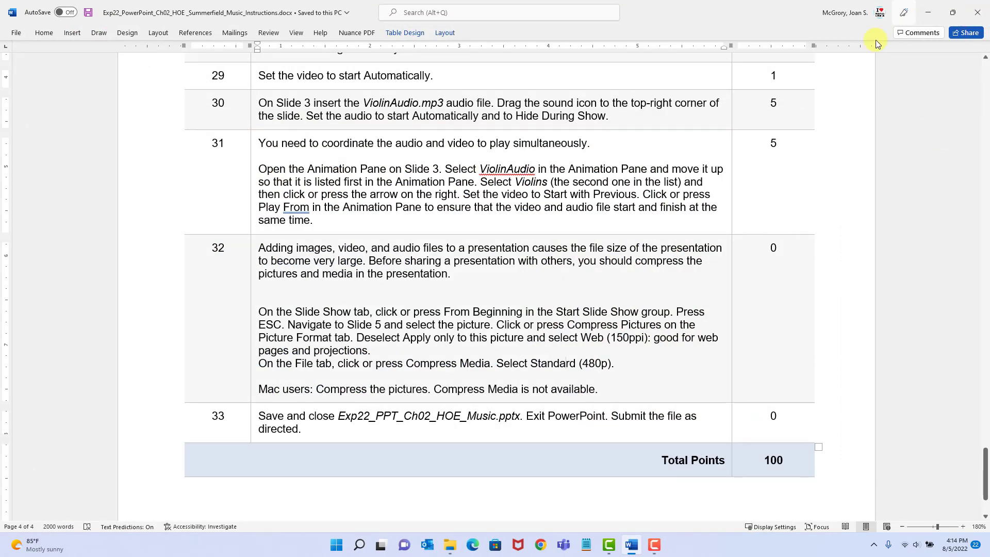
click(927, 12)
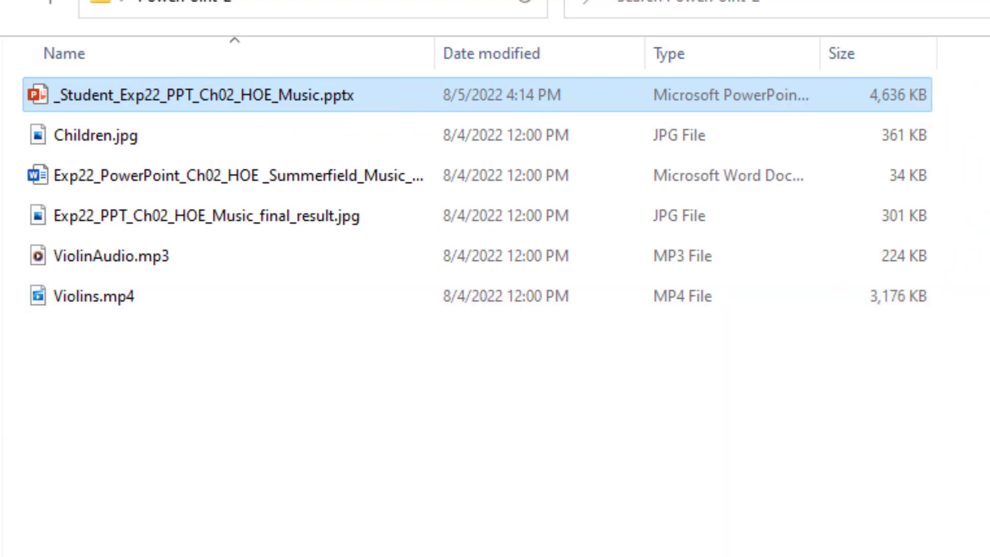
- Move the Notepad note with the 4,636 KB file size beside the folder window and reopen _Student_Exp22_PPT_Ch02_HOE_Music.pptx in PowerPoint
key(alt+Tab)
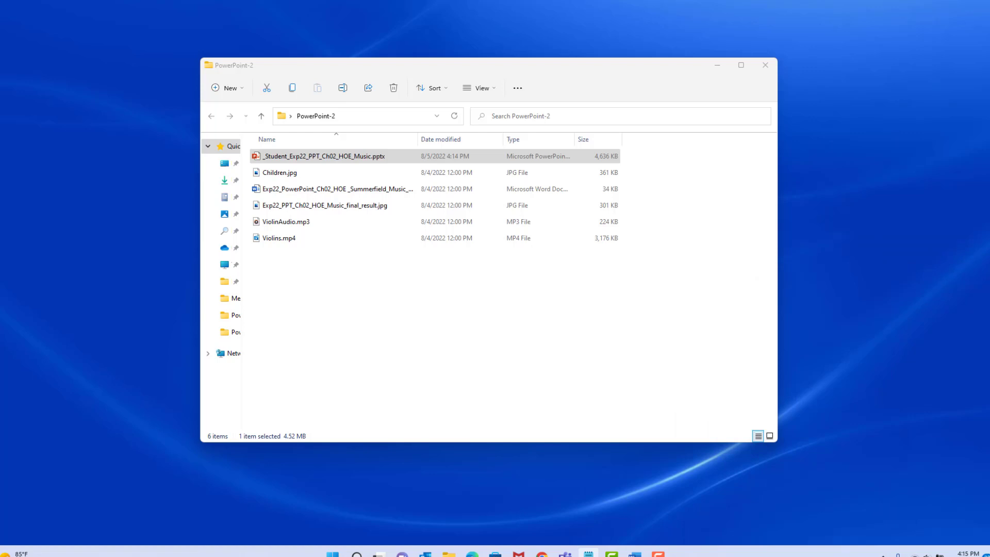
drag(985, 335, 258, 287)
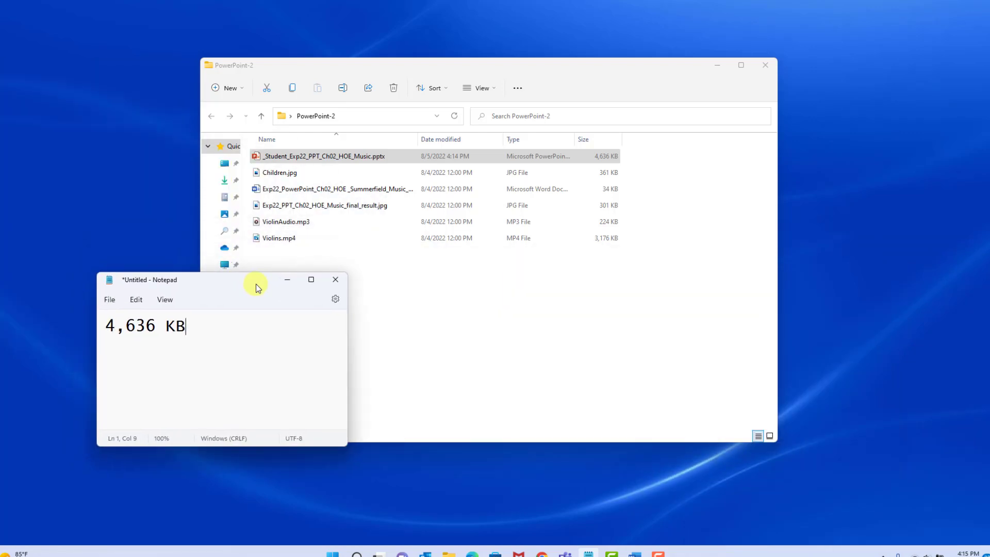
click(328, 158)
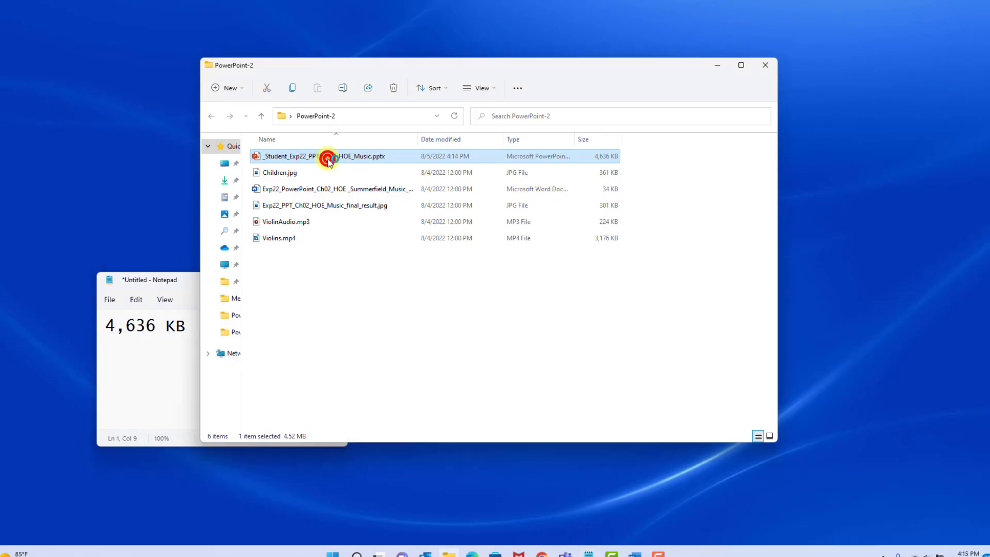
double_click(328, 159)
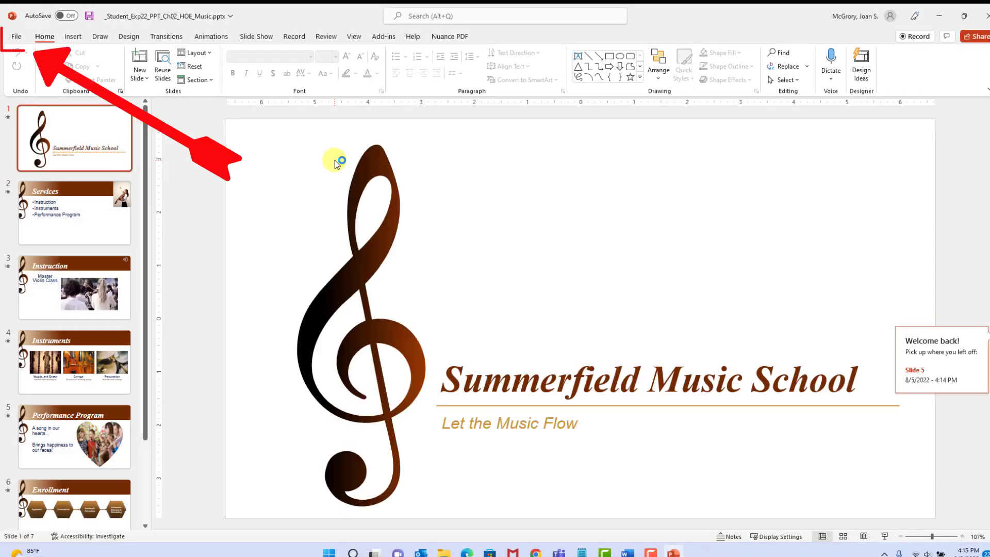
- Compress the presentation's media files at Standard (480p) quality
click(15, 38)
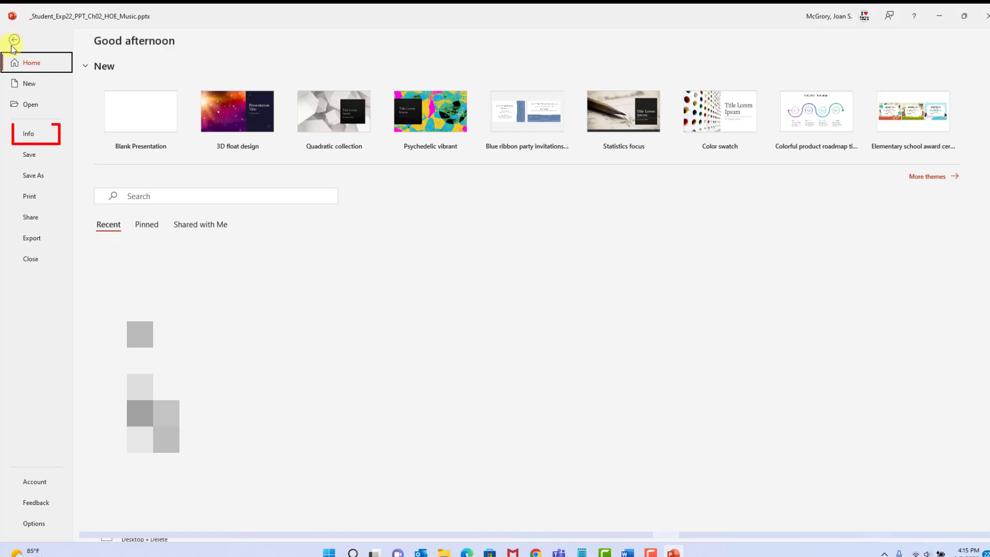
click(28, 134)
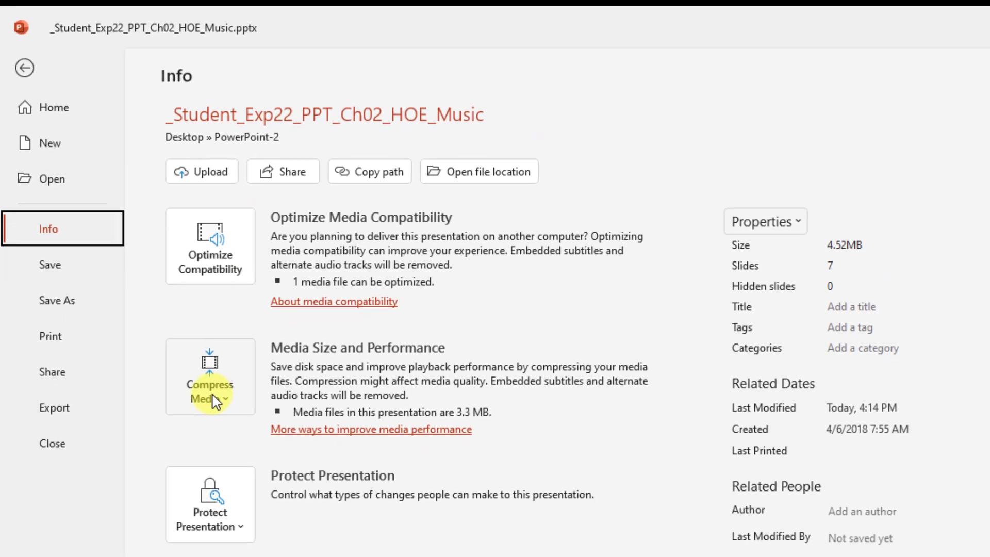
click(216, 374)
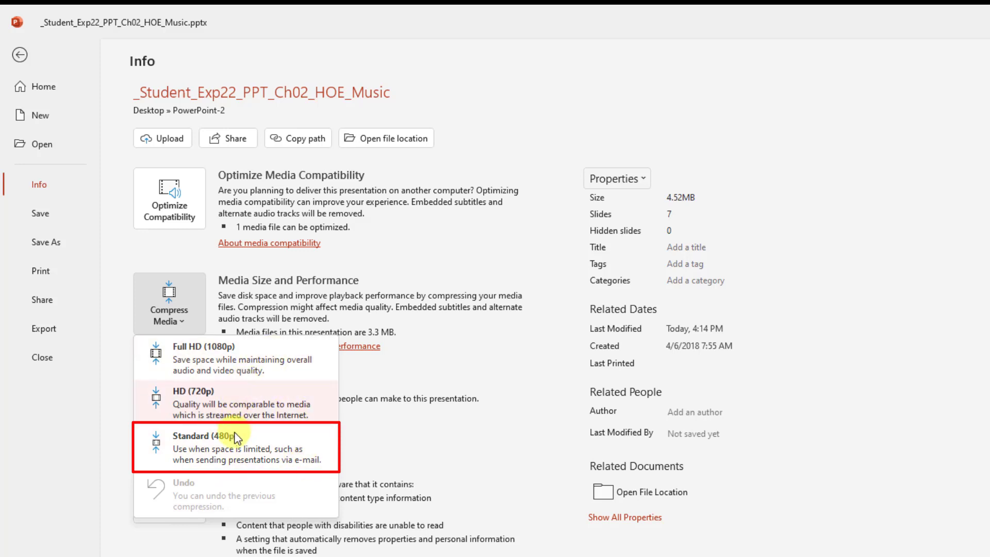
click(218, 456)
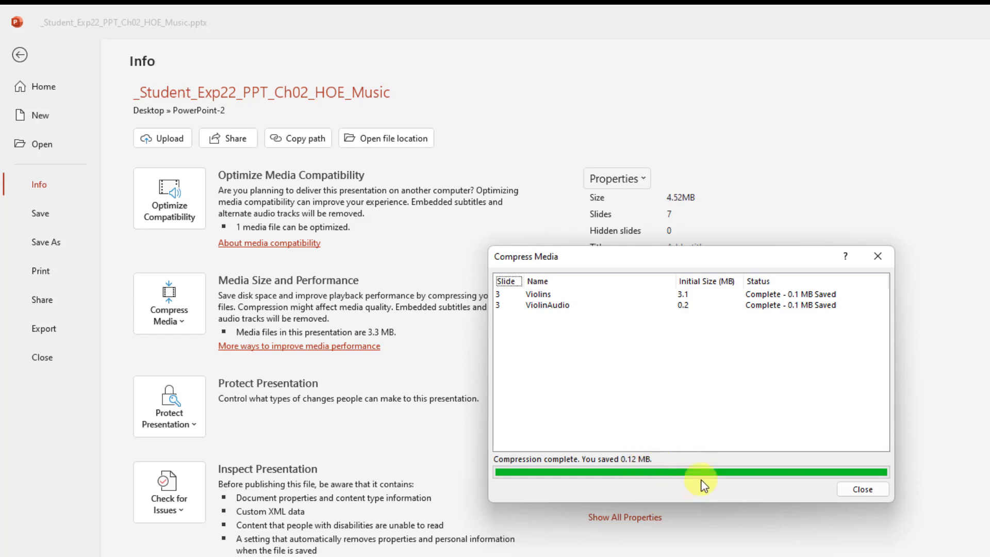
click(862, 490)
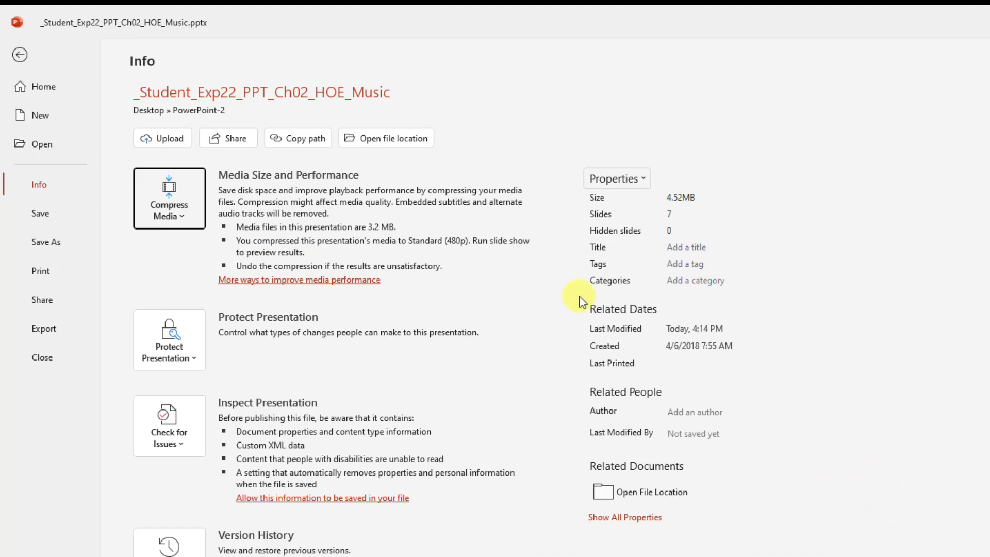
- Save the presentation with its compressed media and close it
click(20, 55)
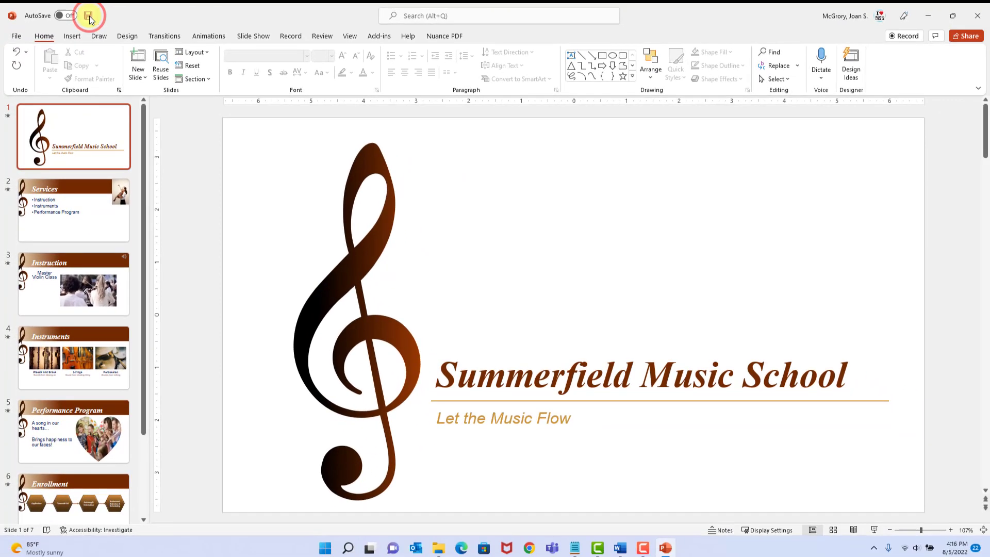
click(123, 24)
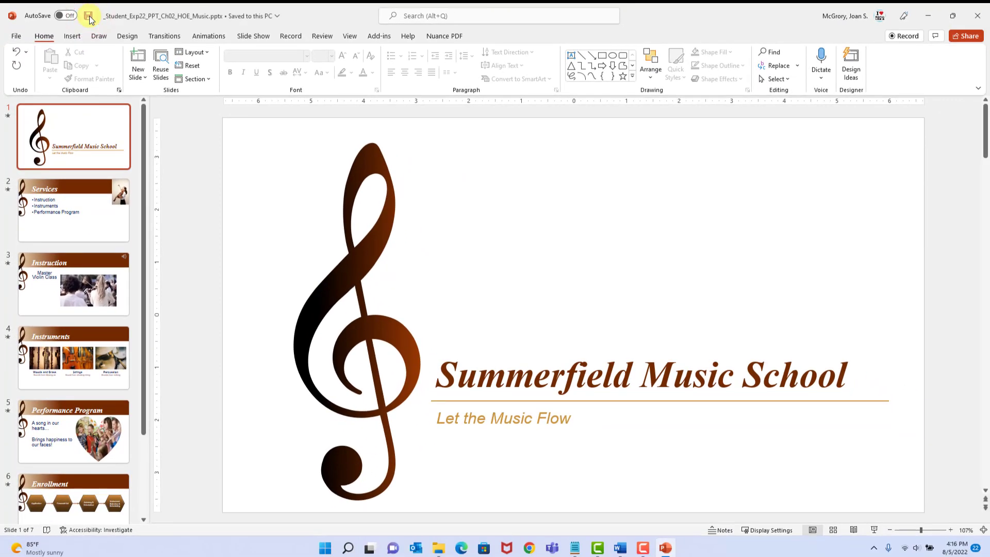
click(980, 19)
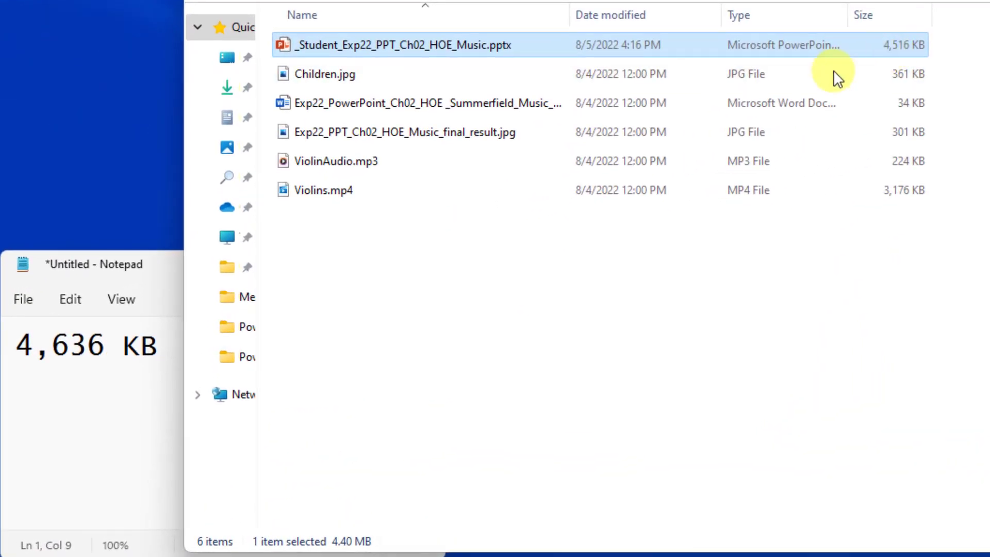
- Compare the noted file size with the presentation's size in the folder, and check step 33 in the Word instructions before closing them
drag(89, 269, 927, 97)
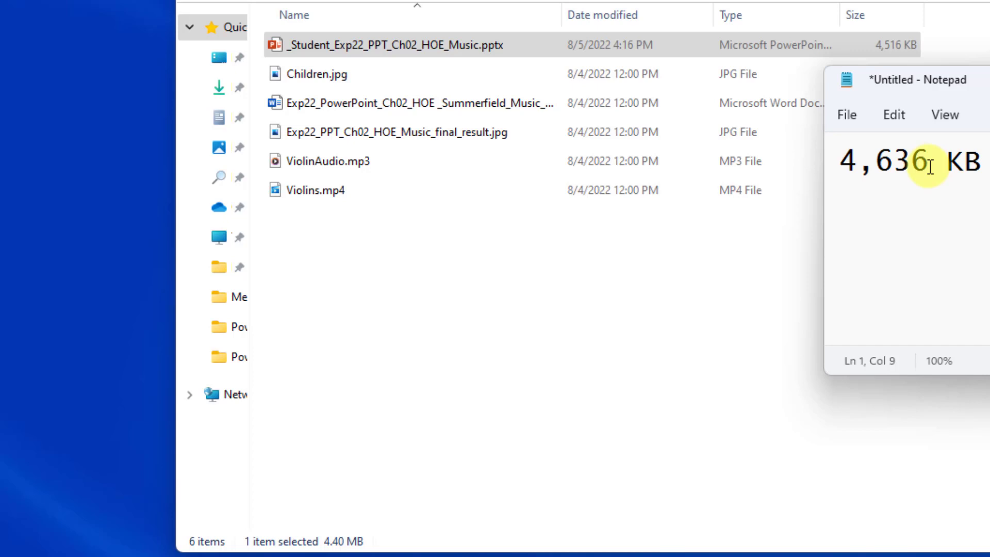
mouse_move(946, 556)
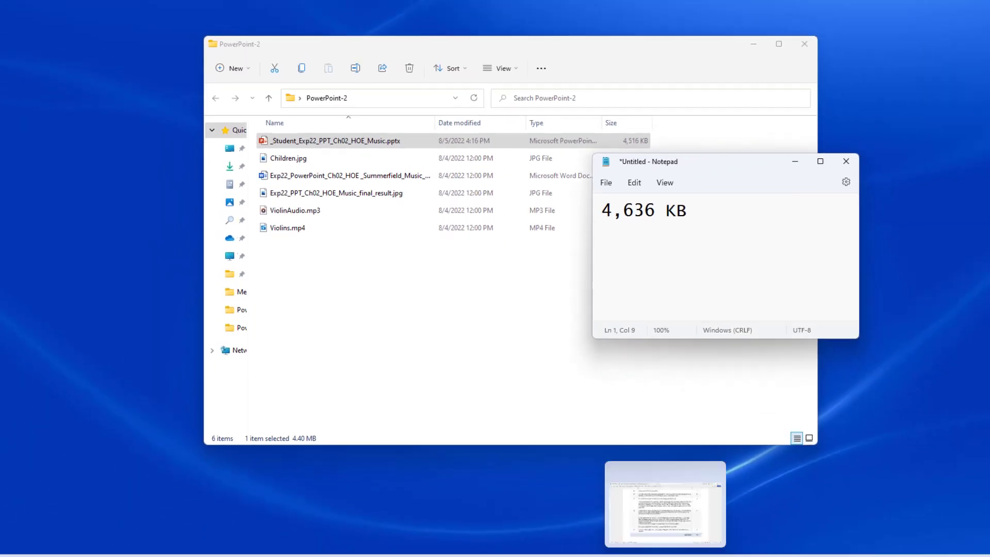
click(665, 504)
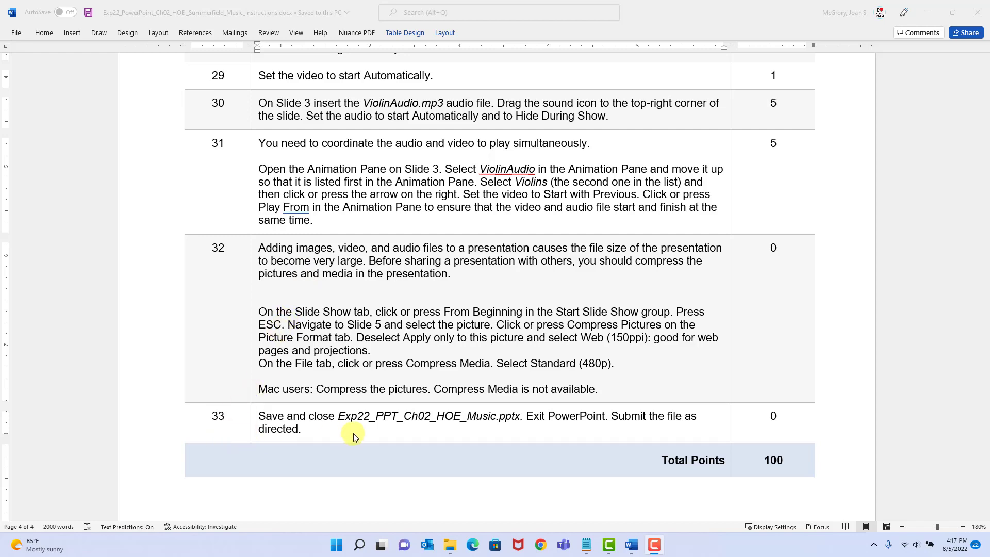
click(977, 12)
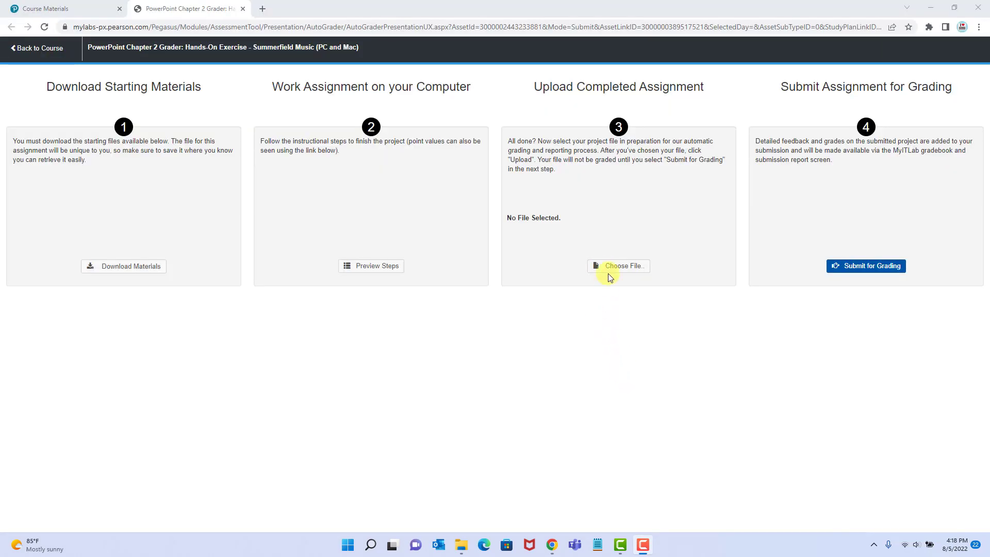
- On the grader page in Chrome, upload _Student_Exp22_PPT_Ch02_HOE_Music.pptx from the PowerPoint-2 folder on the Desktop as the completed assignment
click(607, 272)
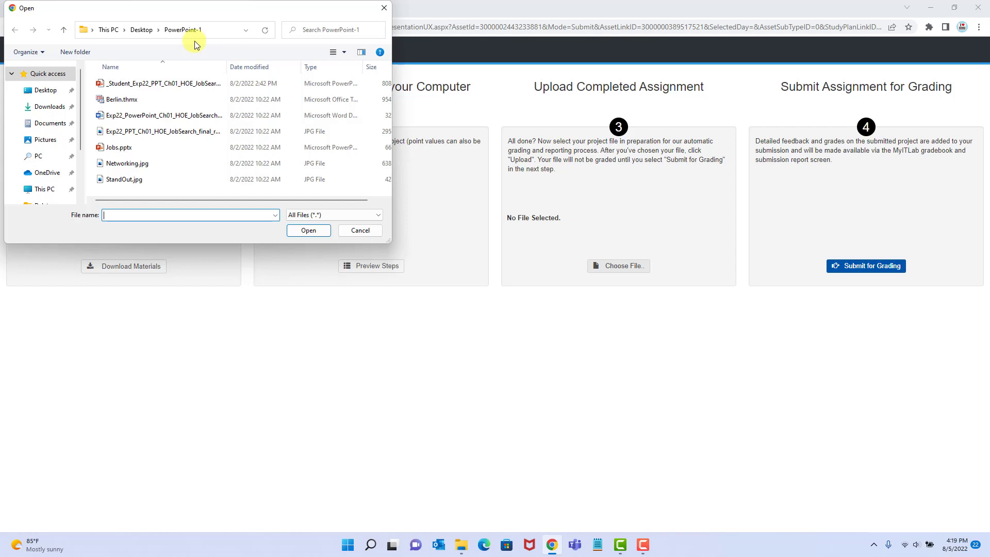
click(136, 33)
scroll(155, 170, down, 1)
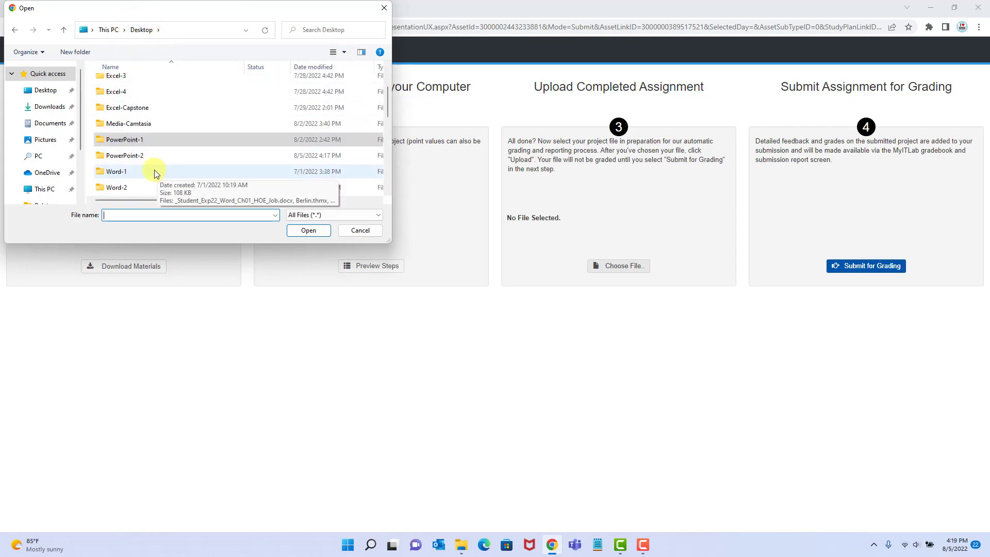
double_click(144, 157)
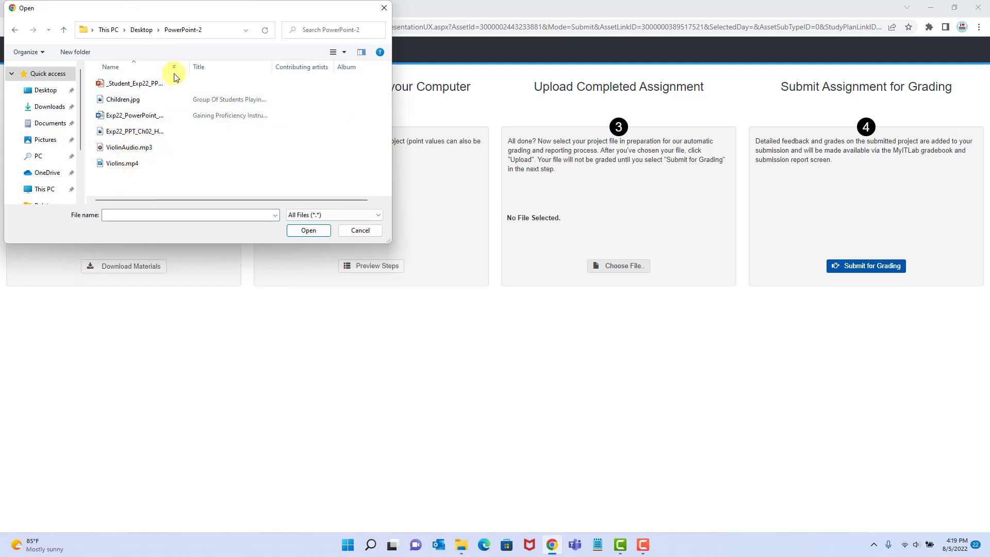
drag(170, 66, 233, 66)
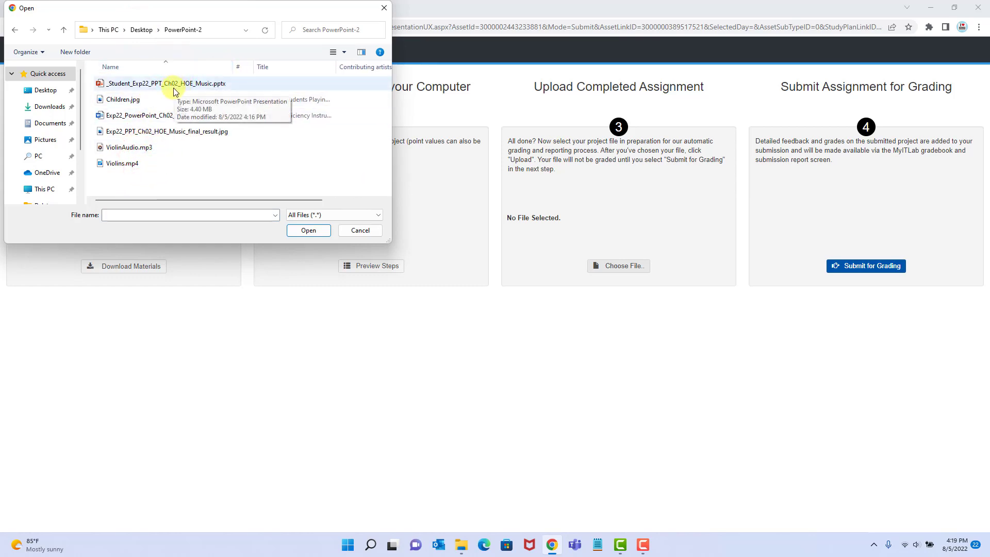
click(175, 89)
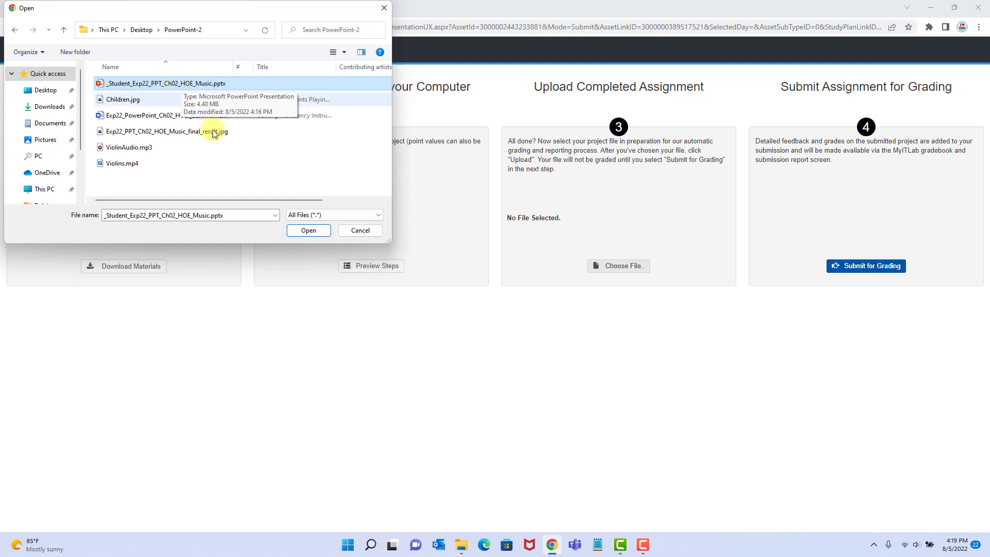
click(309, 231)
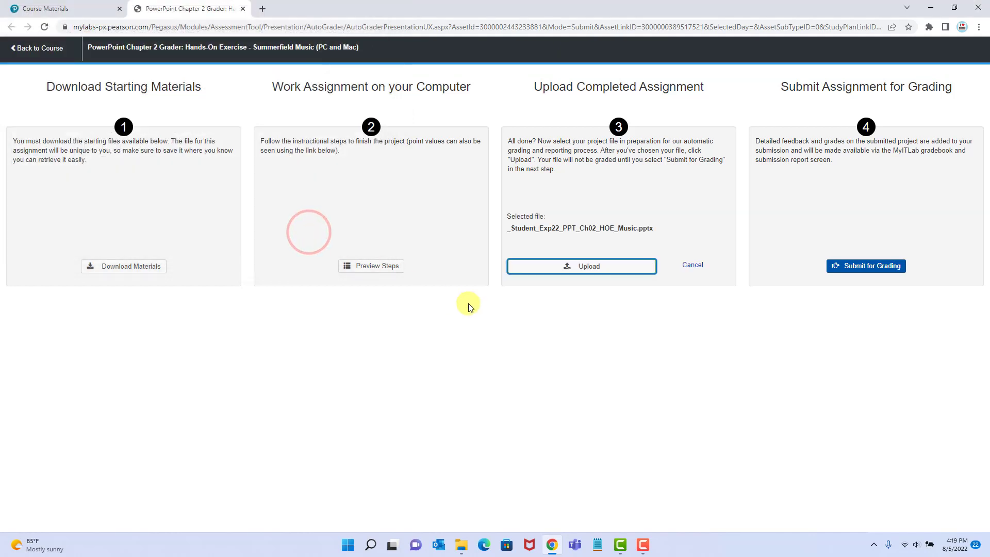
click(585, 271)
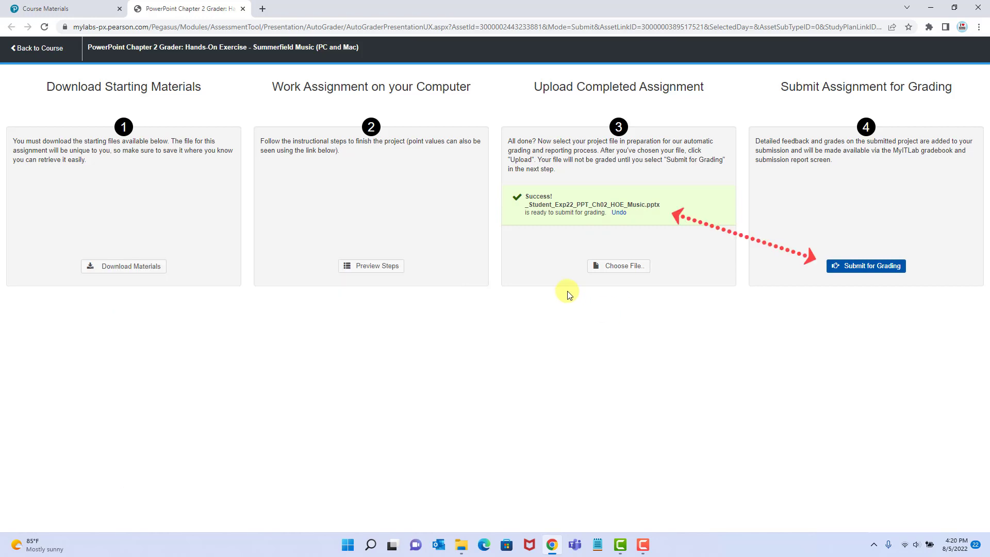
- Submit the uploaded assignment for grading, close it, and view the submissions for the Summerfield Music grader exercise
click(856, 266)
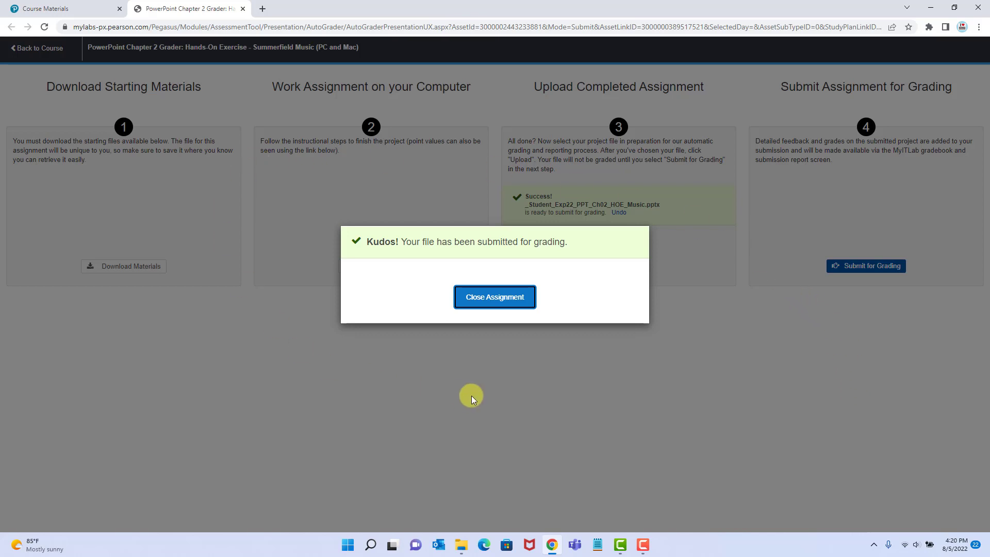
key(Return)
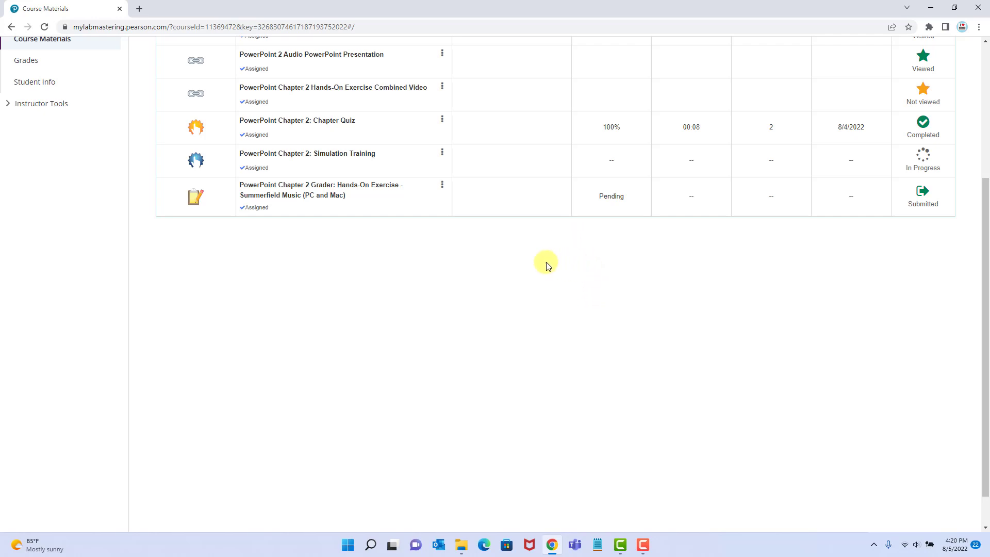
click(444, 189)
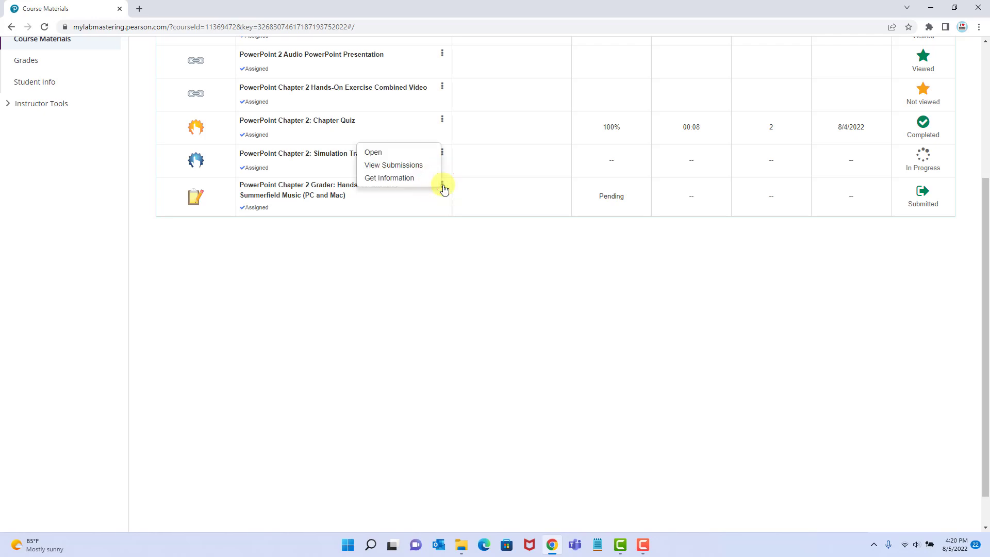
click(407, 165)
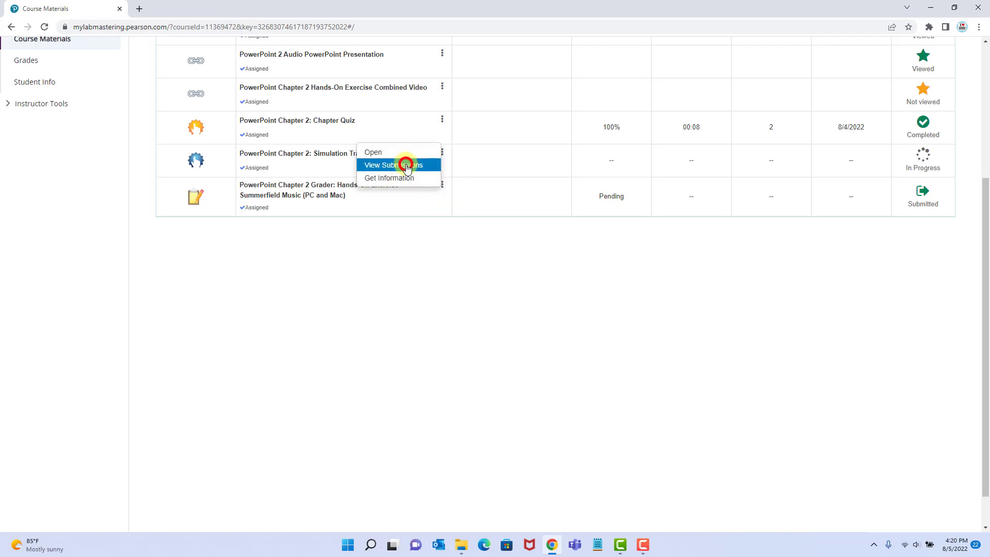